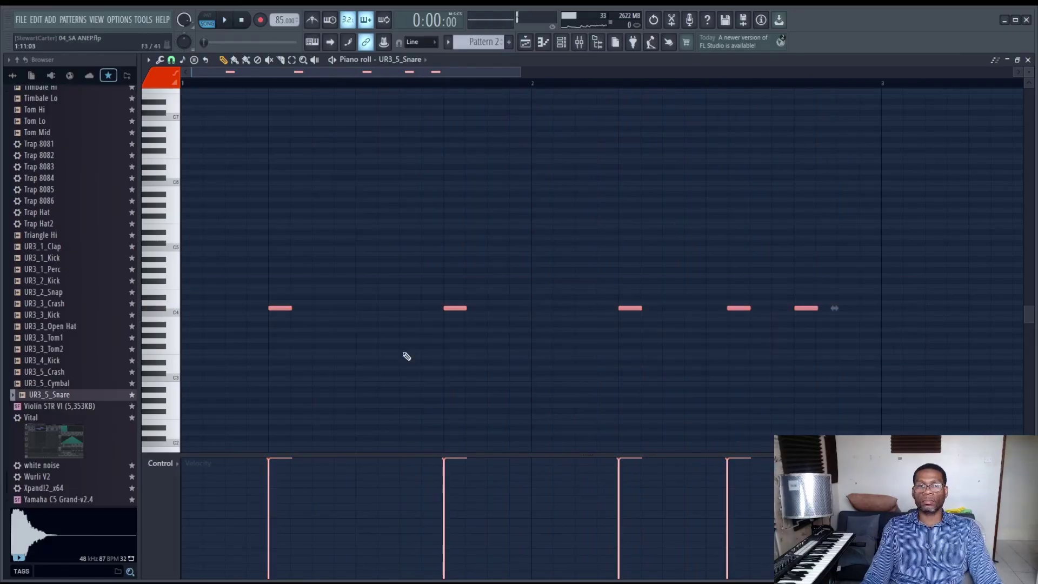
- Duplicate the two-bar snare pattern into bars 3 and 4, align the copy with the beat, and play it
key("ctrl+b")
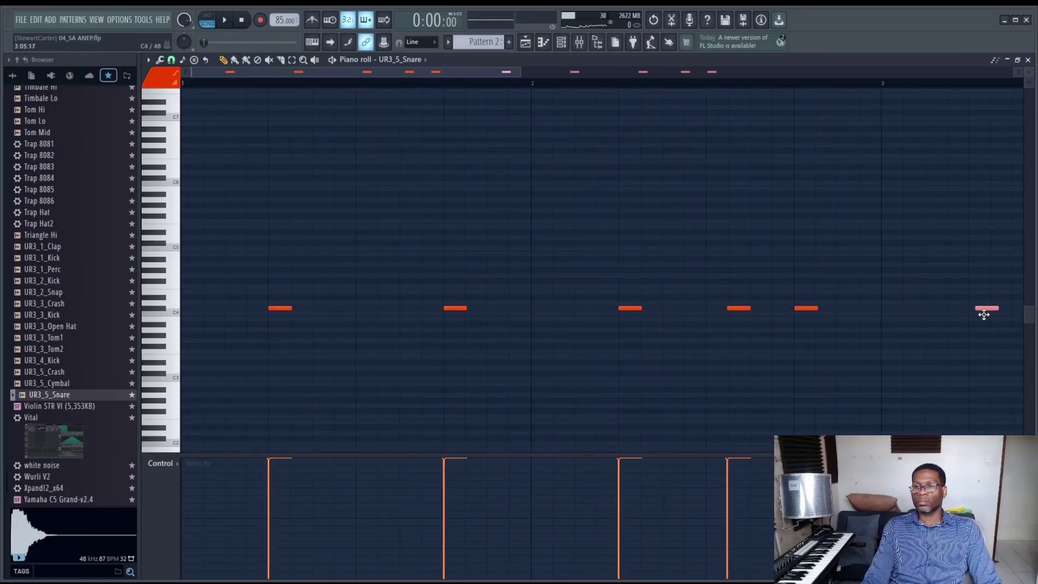
key("space")
scroll(912, 320, "up", 5)
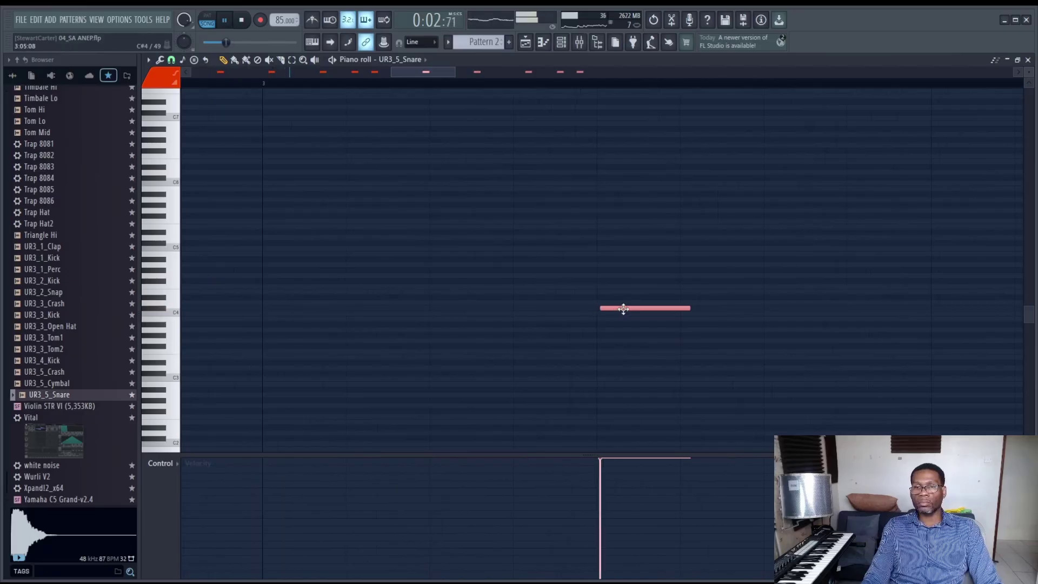
scroll(622, 308, "down", 5)
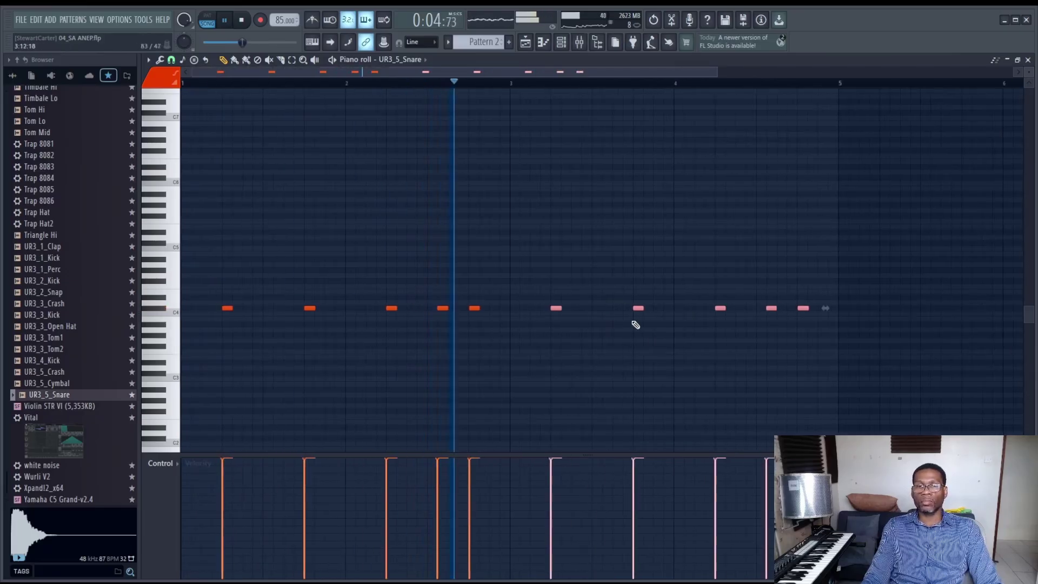
- Deselect the copied snare notes and add an extra C4 snare hit just before beat 3 of bar 4
left_click(679, 341)
scroll(707, 329, "up", 3)
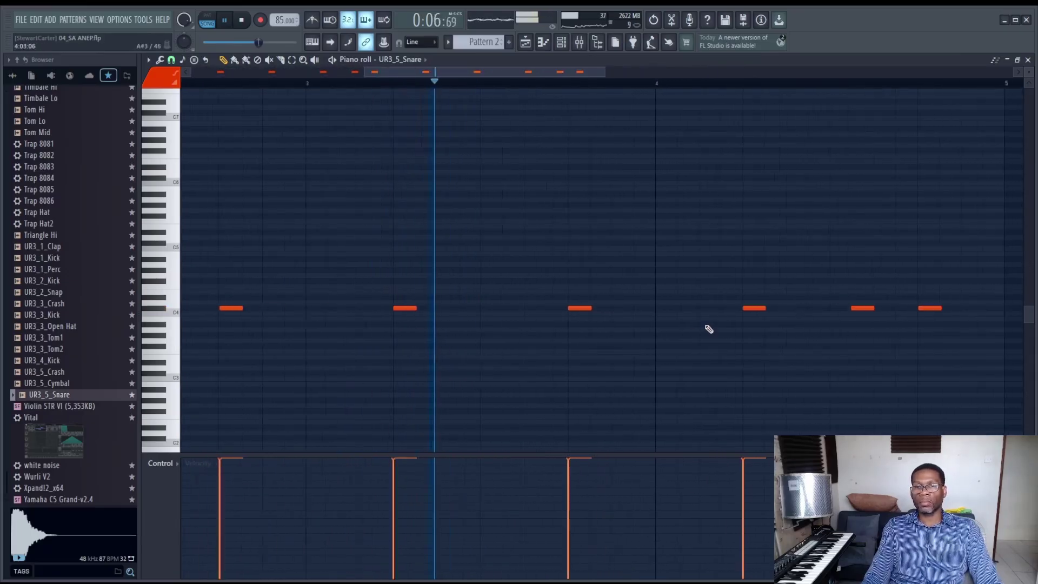
scroll(888, 329, "down", 3)
scroll(886, 331, "up", 3)
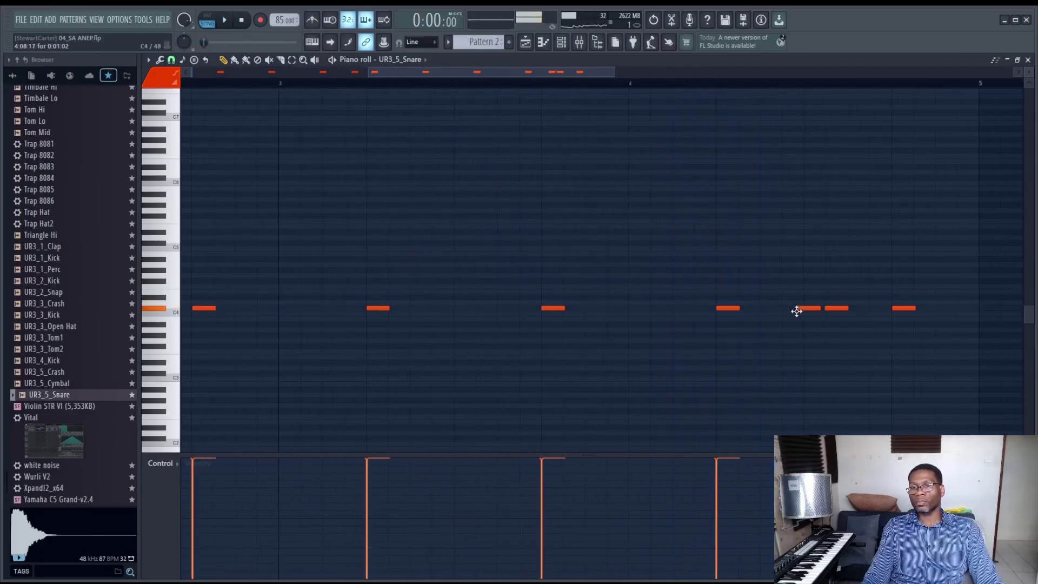
- Set the opening UR3_5_Cymbal note in Pattern 4 to D#5 and add a second D#5 hit on step 2
left_click_drag(193, 285, 163, 314)
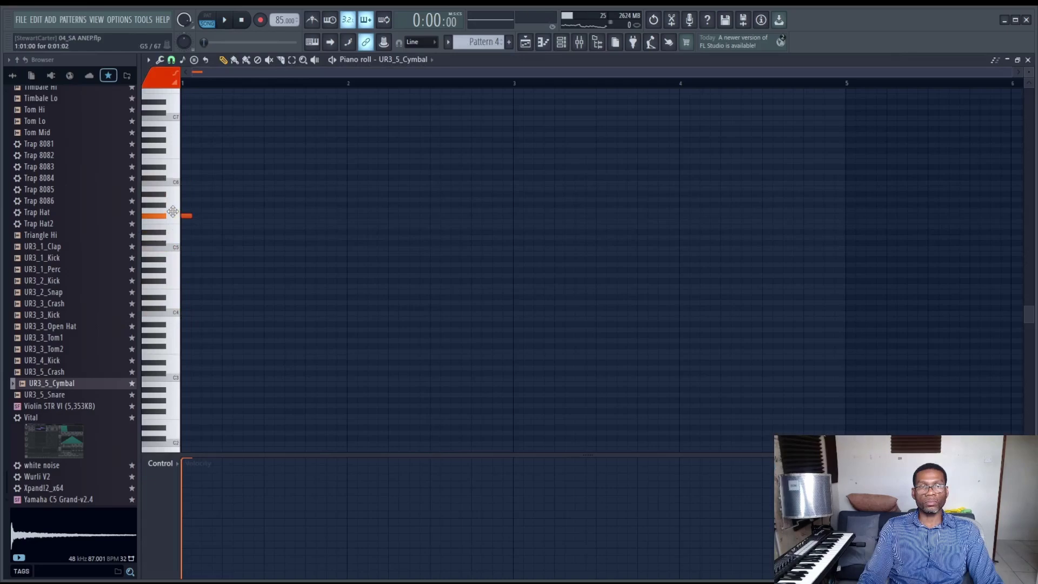
key("space")
scroll(184, 222, "up", 4)
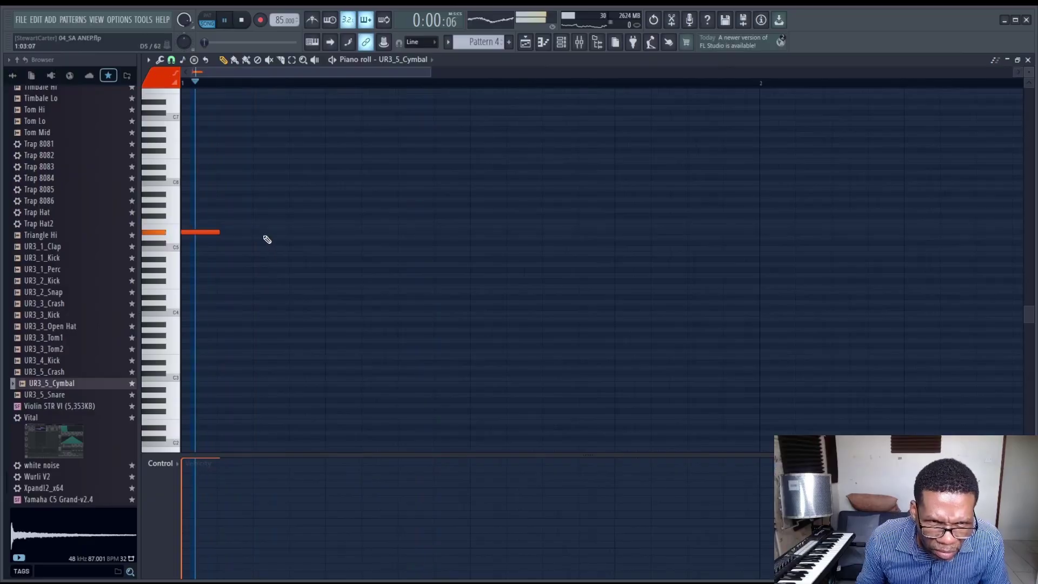
left_click(258, 232)
key("space")
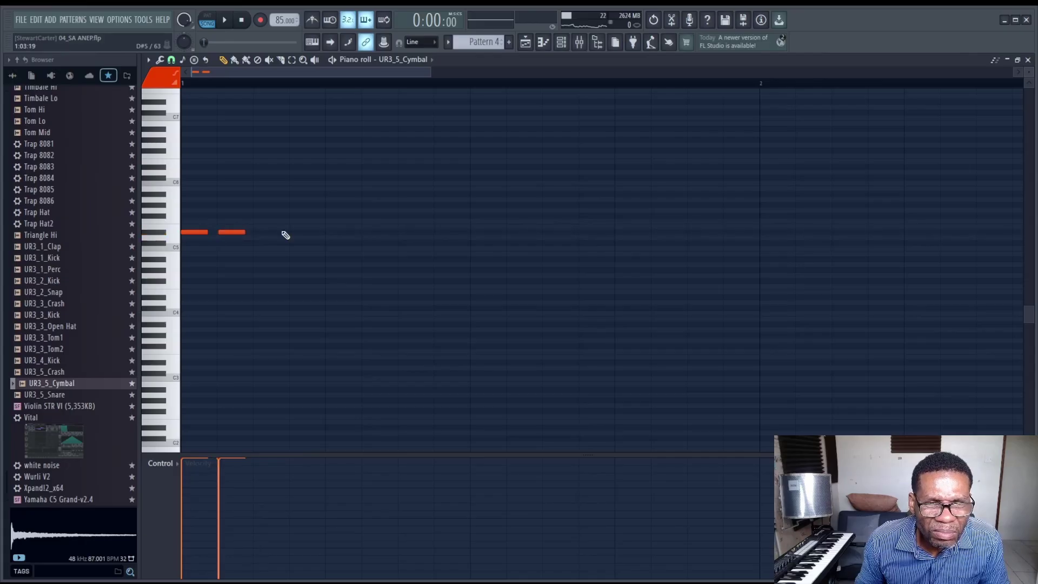
- Repeatedly duplicate the cymbal hits until bar 1 is filled with sixteen D#5 notes
left_click_drag(193, 233, 267, 236)
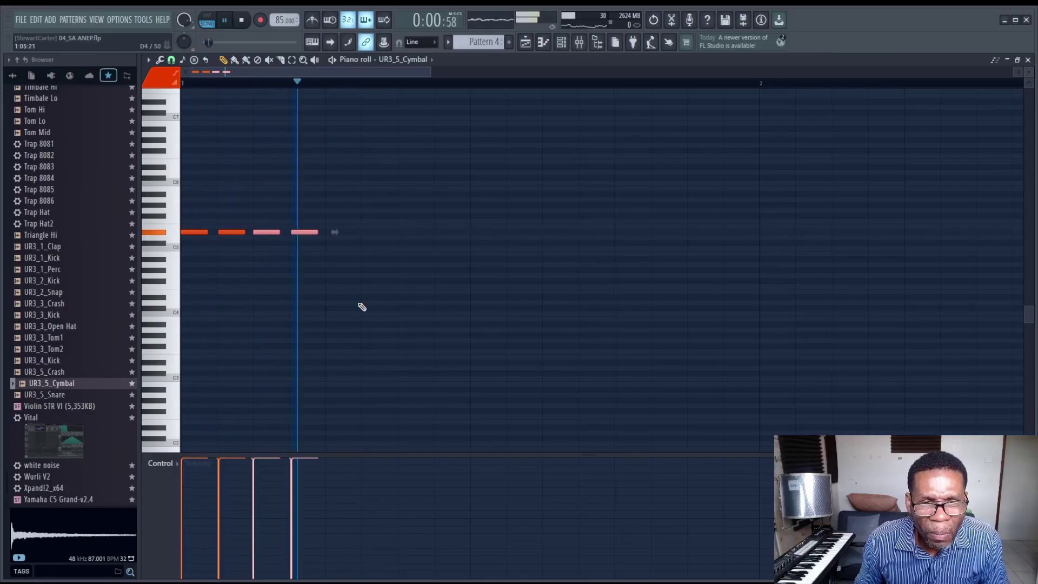
key("space")
left_click_drag(193, 233, 338, 239)
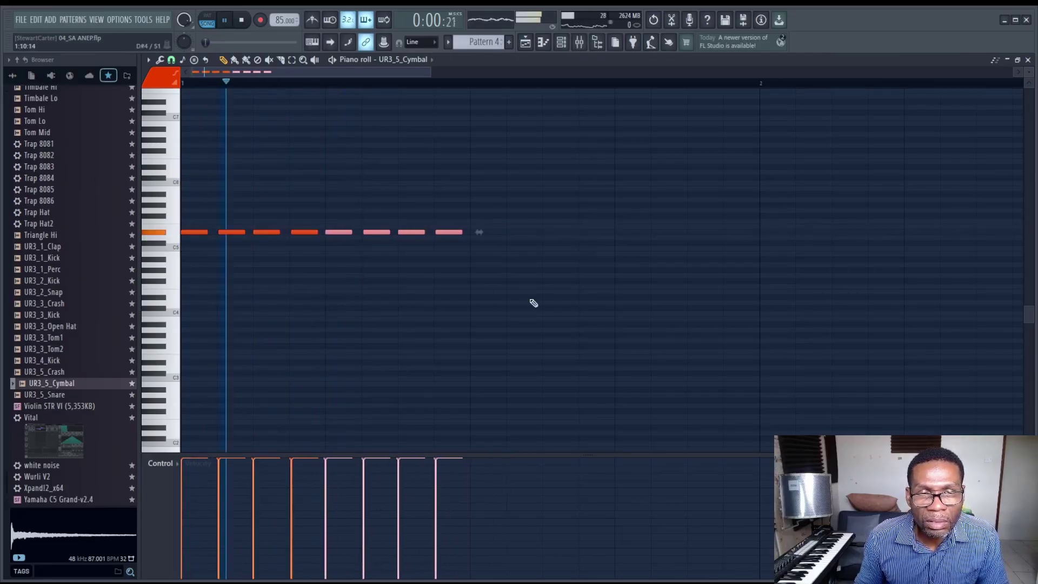
key("ctrl+a")
key("space")
left_click_drag(189, 232, 486, 253)
key("space")
- Deselect the cymbal notes, lower the velocity of every second hit in bar 1, and play the pattern
left_click(419, 297)
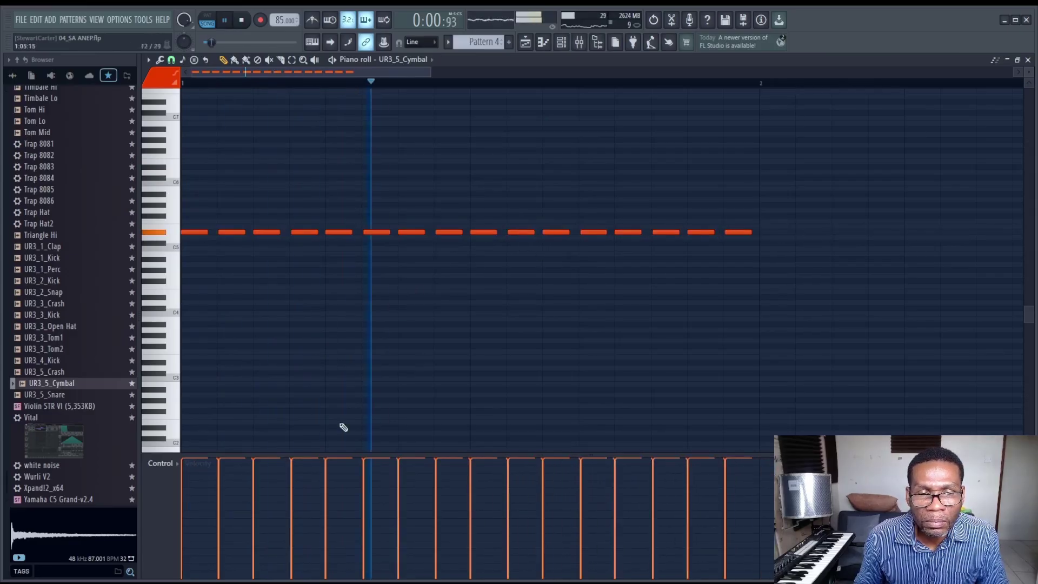
mouse_move(219, 505)
left_mouse_down()
mouse_move(357, 496)
mouse_move(509, 504)
left_mouse_up()
key("space")
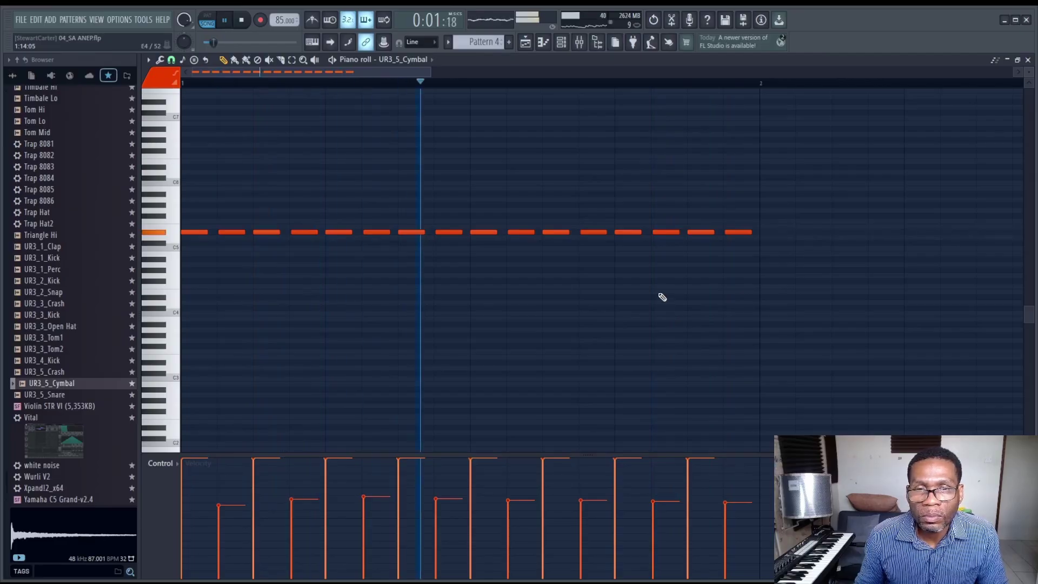
- Replace the step 12 cymbal hit in bar 1 with three short notes of rising velocity, the last at 84%
scroll(581, 277, "up", 2)
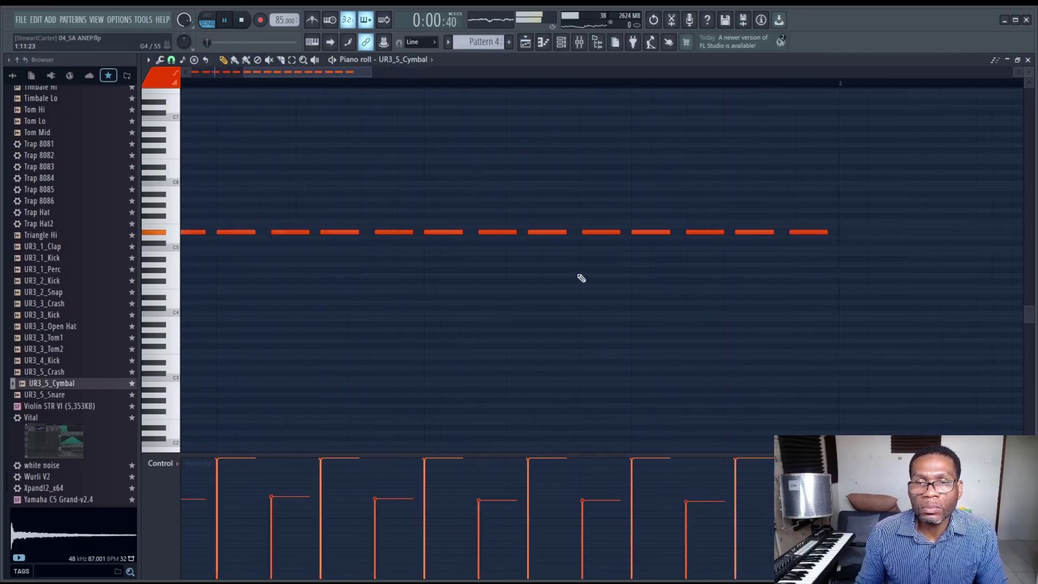
scroll(581, 278, "up", 1)
left_click_drag(622, 232, 599, 233)
key("space")
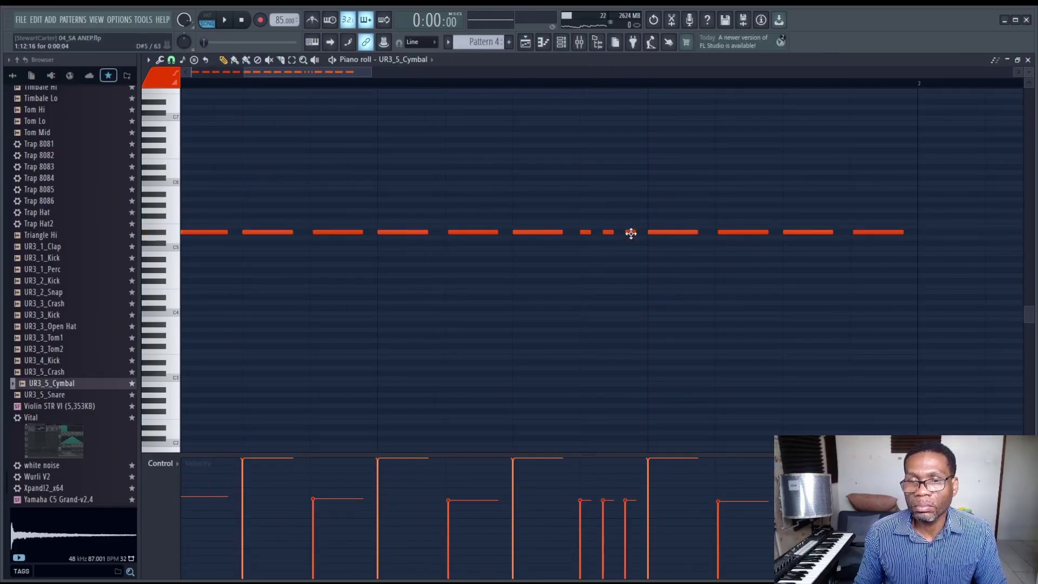
left_click(603, 493)
left_click(625, 478)
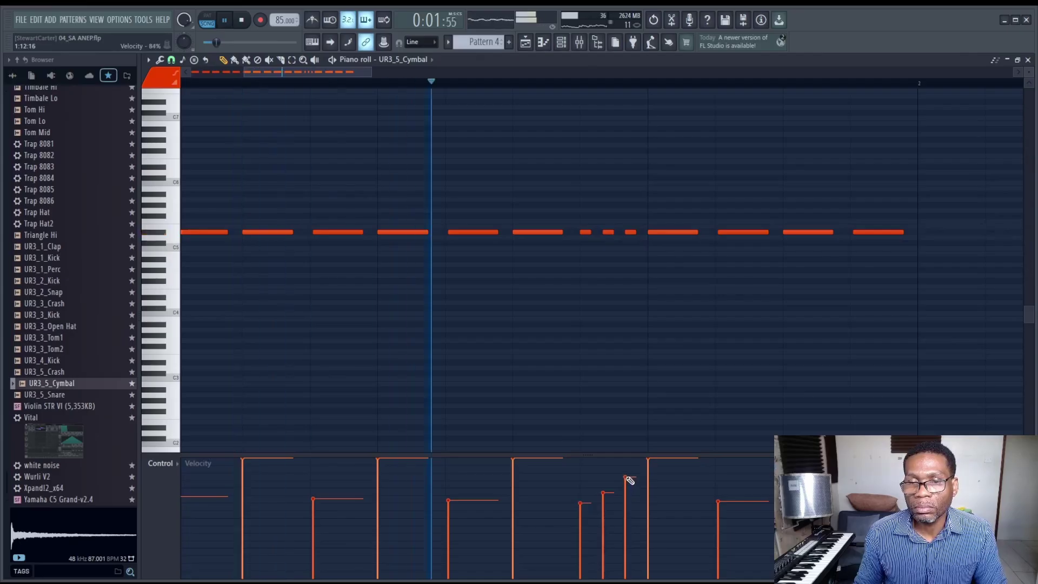
- Duplicate the first four cymbal hits and align the copy with the start of bar 2
scroll(551, 336, "down", 1)
scroll(551, 337, "down", 2)
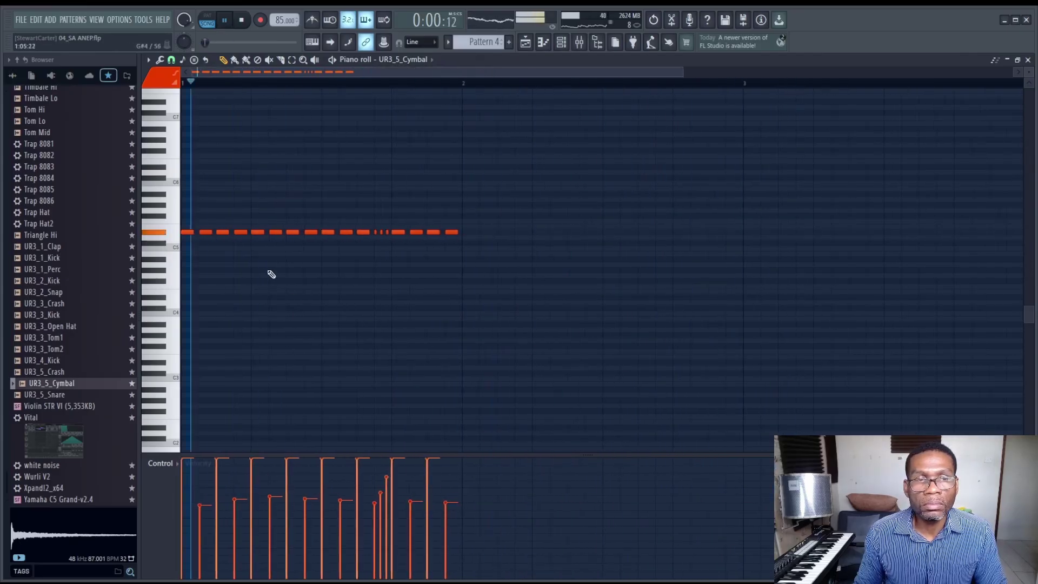
left_click_drag(266, 224, 162, 245)
key("ctrl+b")
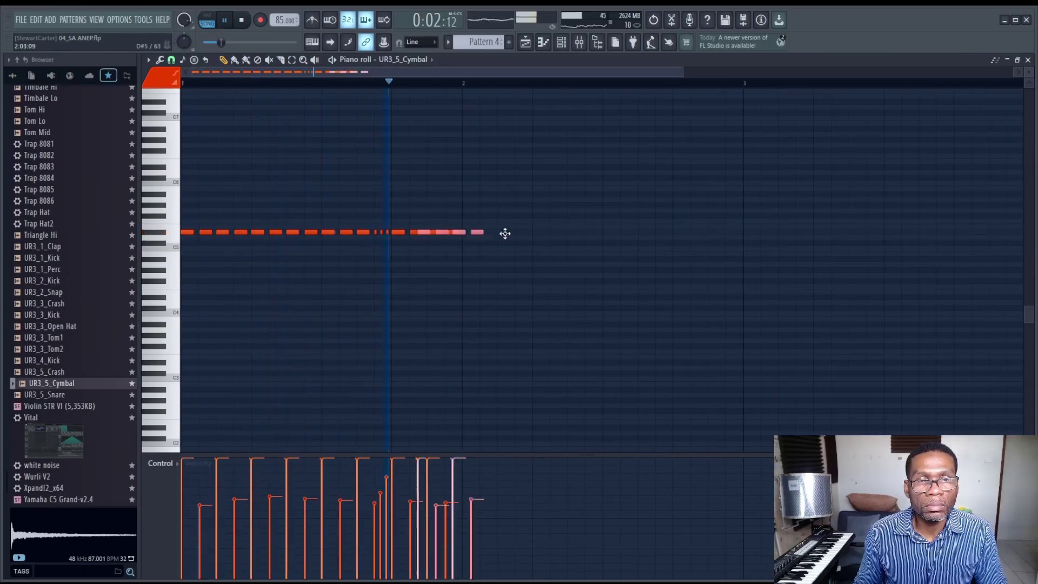
left_click_drag(505, 231, 466, 235)
scroll(472, 256, "up", 2)
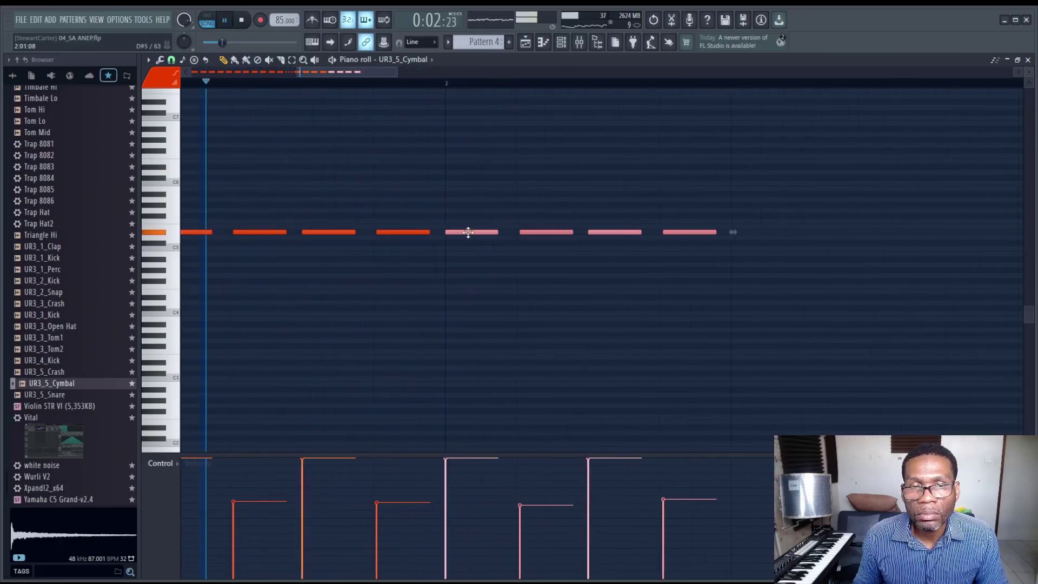
- Place another copy of the four cymbal hits on beat 2 of bar 2, deselect it, and play the pattern
key("space")
left_click_drag(656, 259, 640, 245)
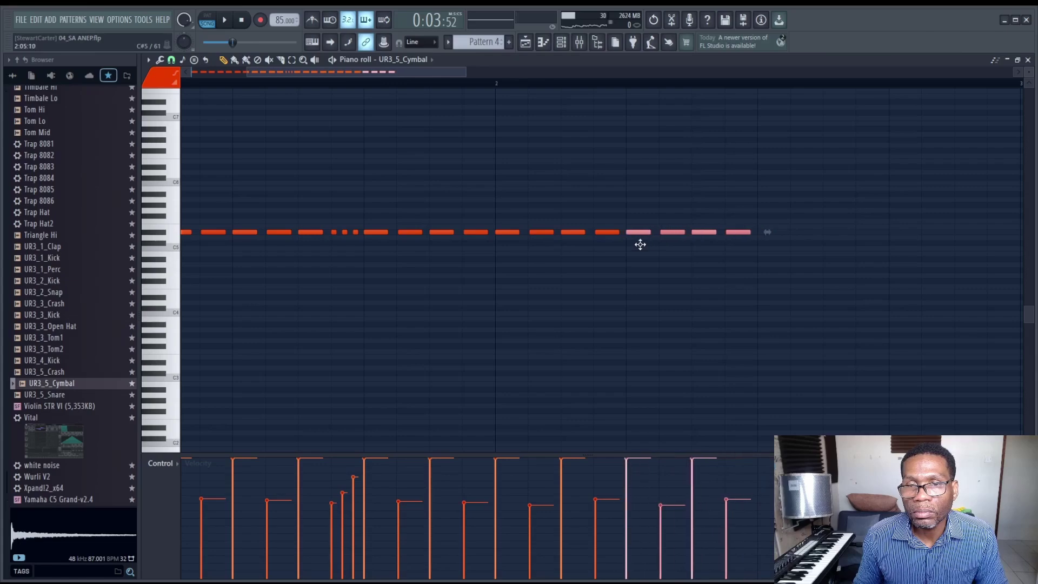
scroll(636, 248, "up", 3)
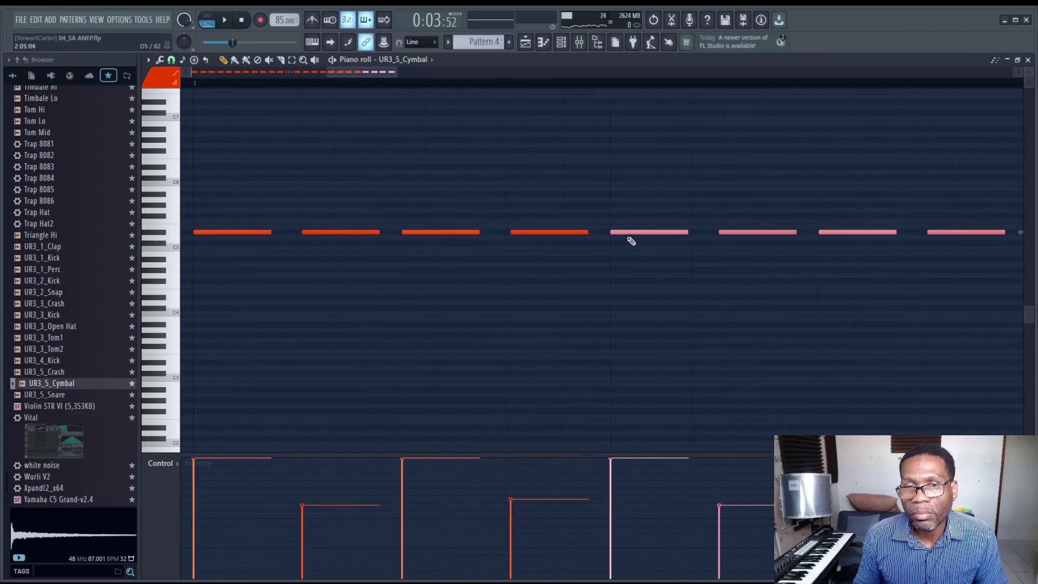
left_click(631, 228)
key("space")
scroll(638, 251, "down", 4)
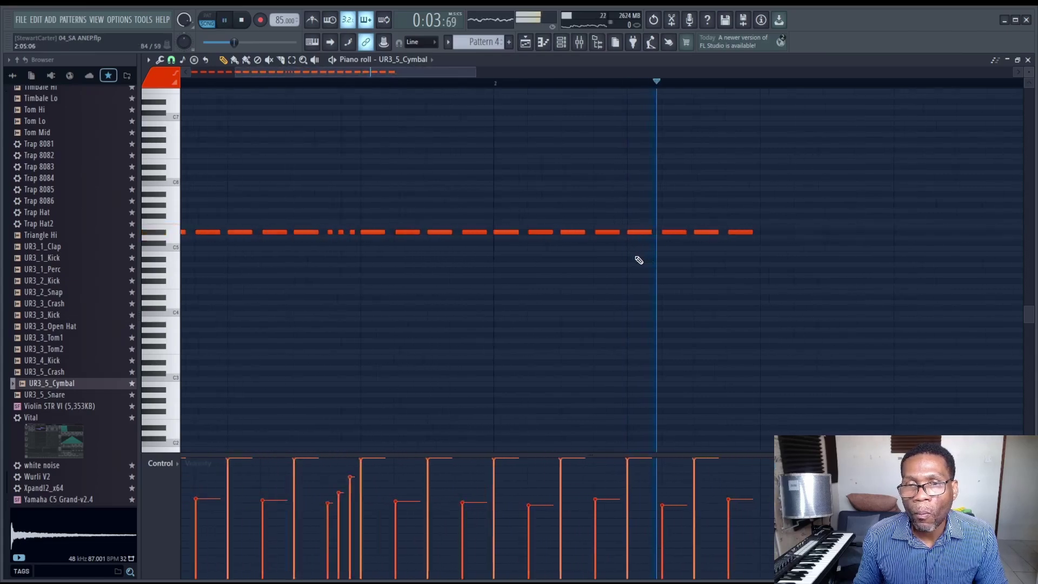
- Duplicate the eight cymbal hits of bar 2 into the second half of that bar and play the result
key("ctrl+space")
mouse_move(732, 244)
left_mouse_down()
mouse_move(514, 214)
mouse_move(740, 232)
left_mouse_up()
key("space")
scroll(740, 232, "up", 5)
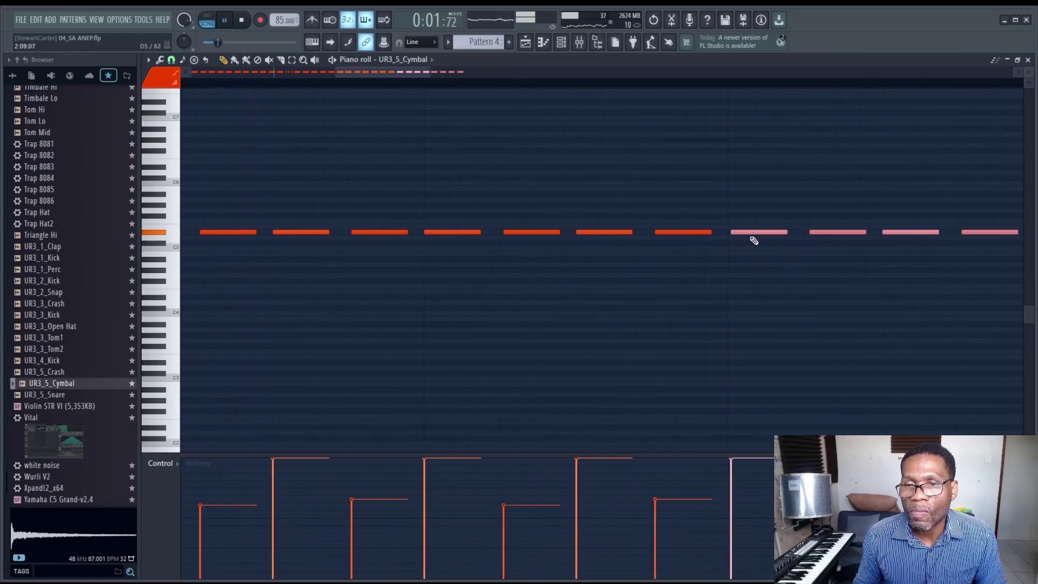
scroll(641, 283, "down", 5)
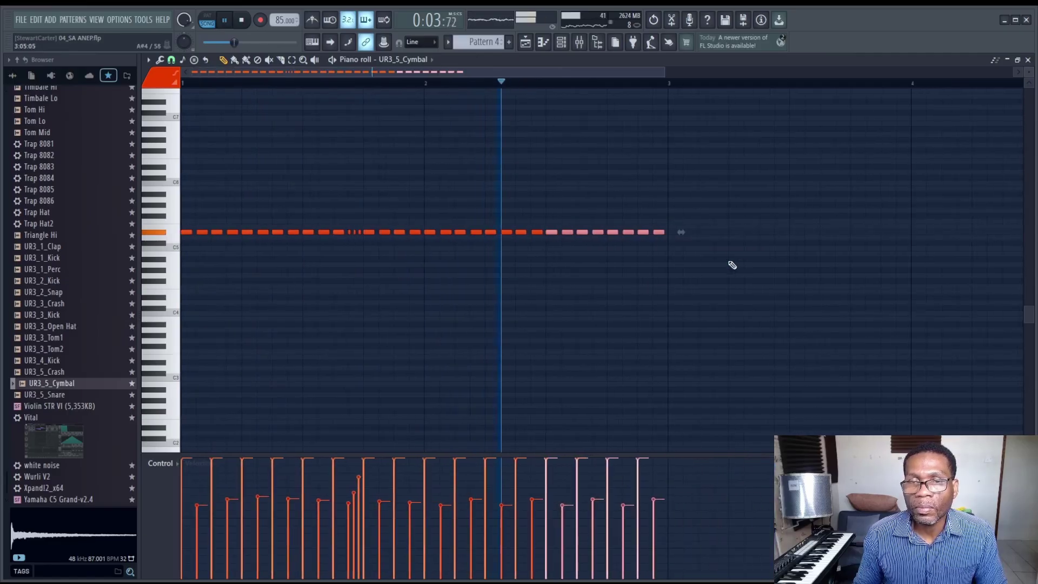
key("space")
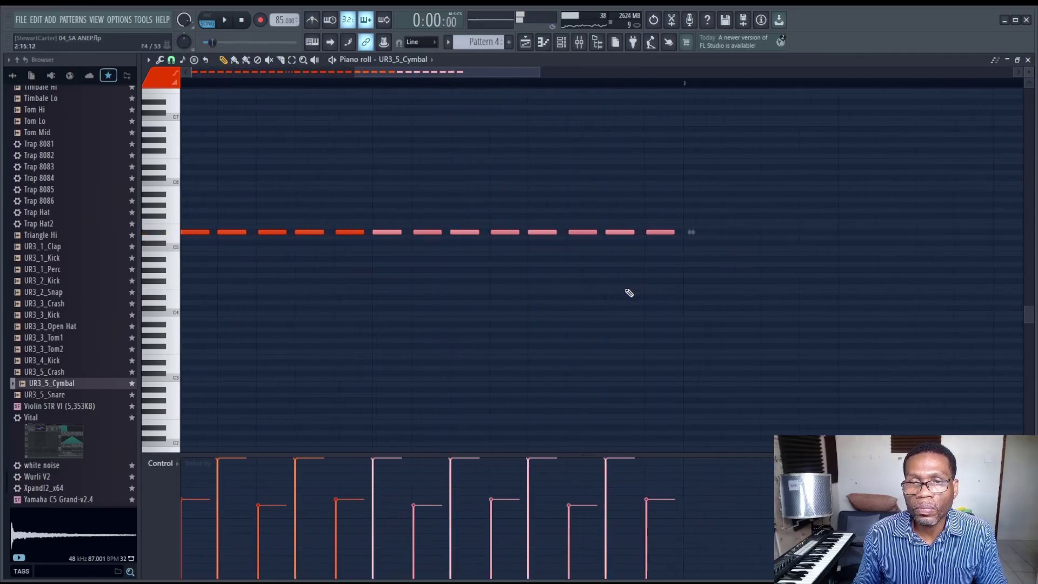
- Replace the step 15 cymbal hit in bar 2 with three short notes of falling velocity and adjust the final hit's timing
scroll(636, 278, "up", 3)
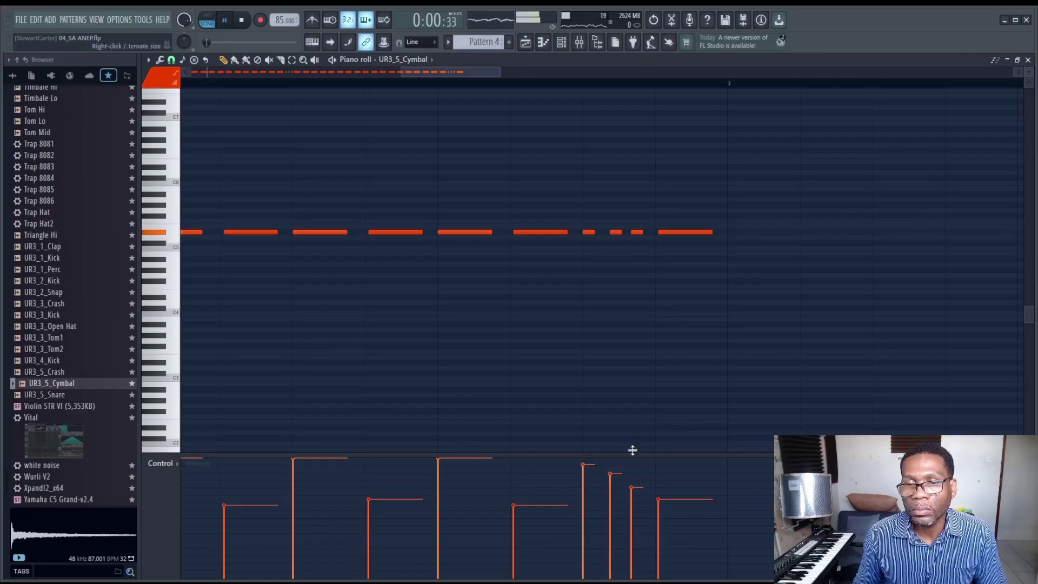
scroll(582, 352, "up", 2, "ctrl")
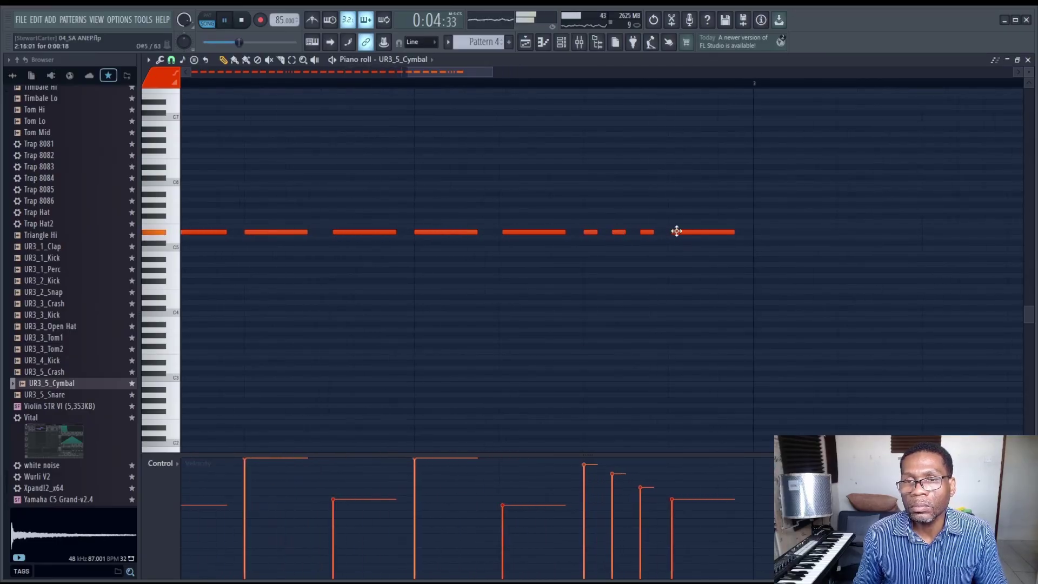
left_click_drag(677, 231, 674, 231)
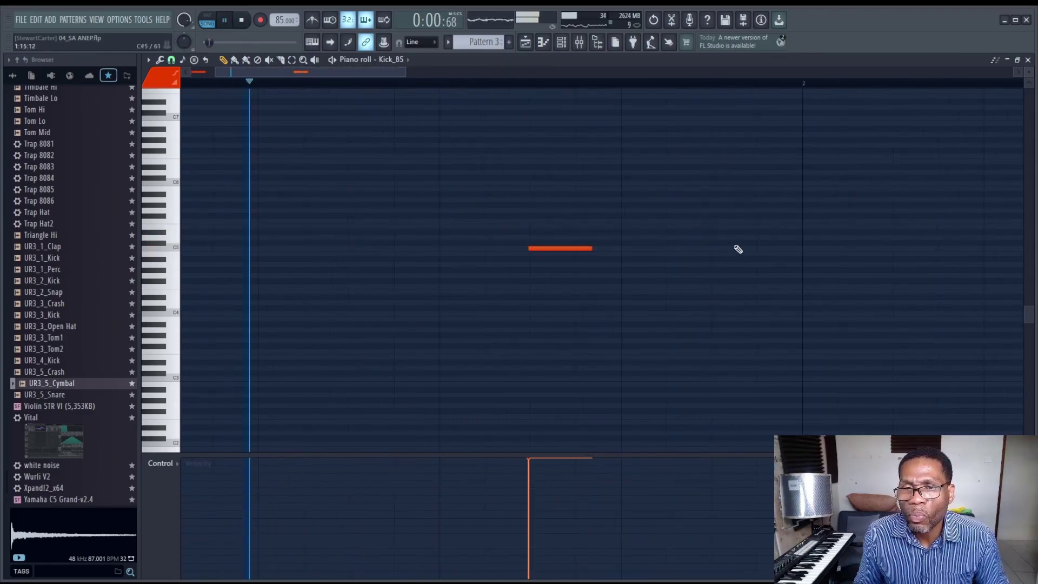
- Try a C5 Kick_85 note on step 15 of bar 1 in Pattern 3, place it on step 14 instead, and play it
left_click(713, 248)
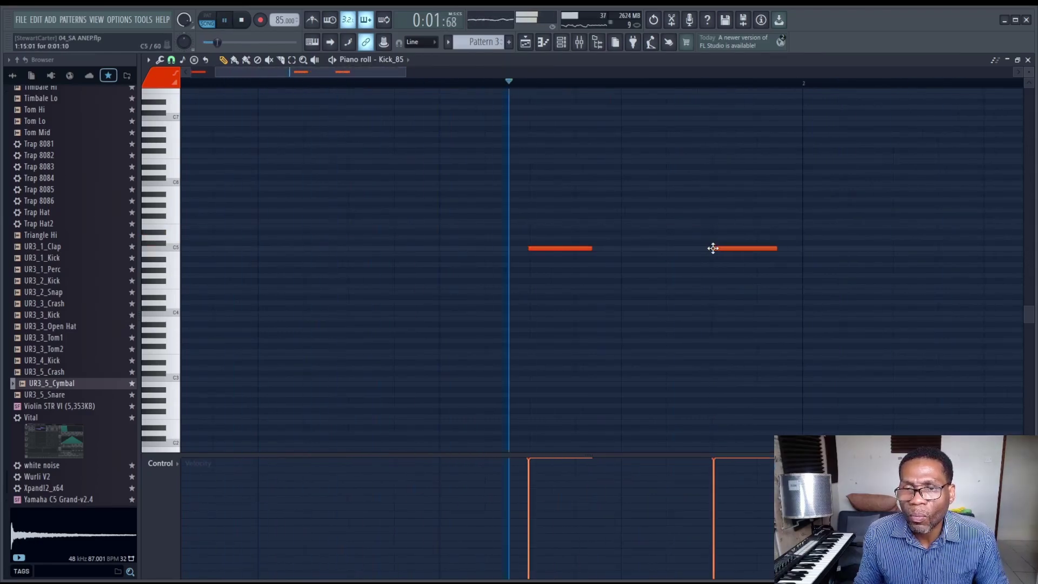
key("space")
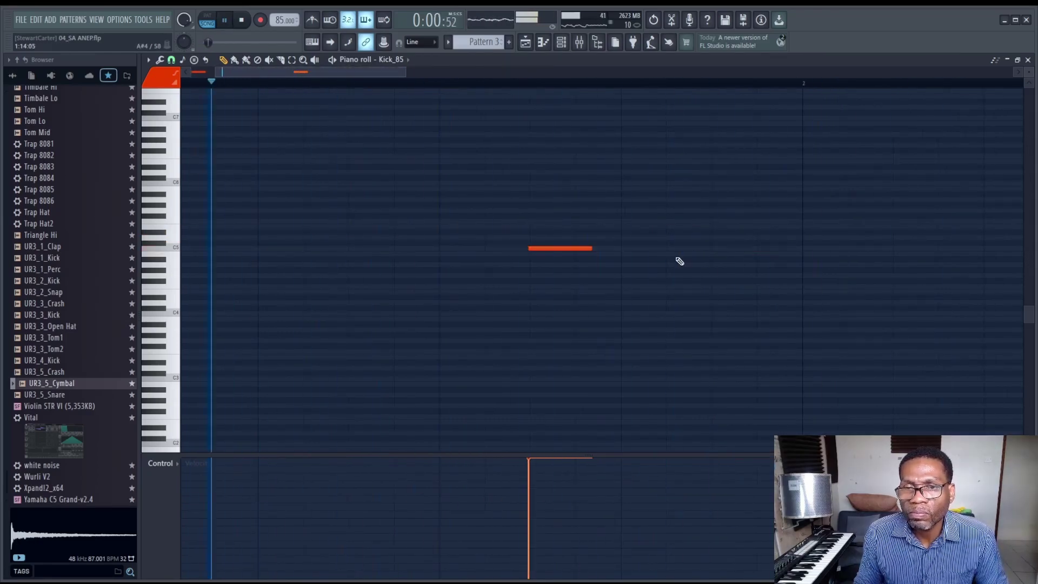
left_click(668, 248)
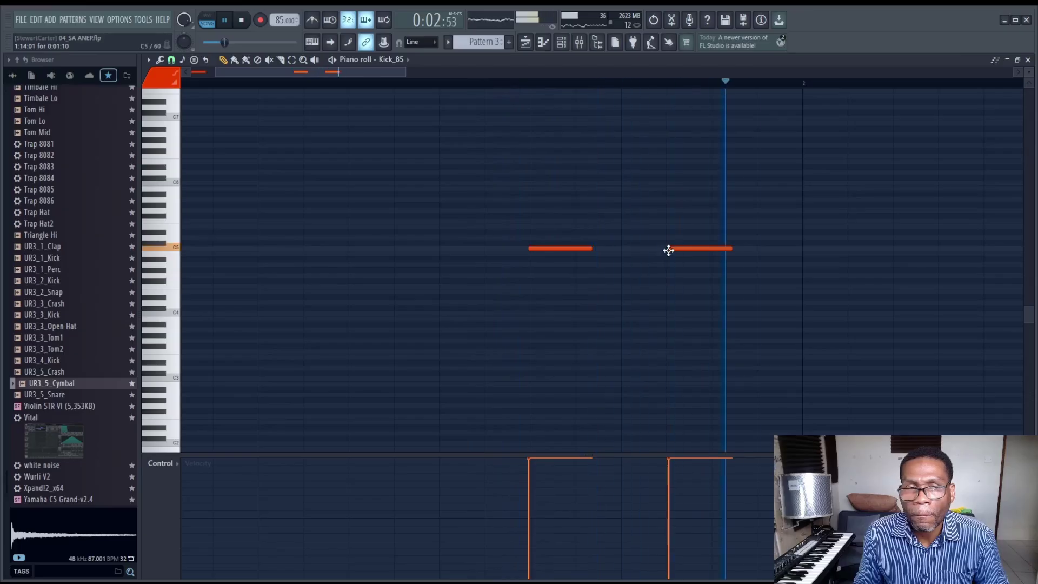
key("space")
- Add a C5 Kick_85 note exactly on the first step of bar 2 and play the kick pattern
scroll(642, 336, "down", 5)
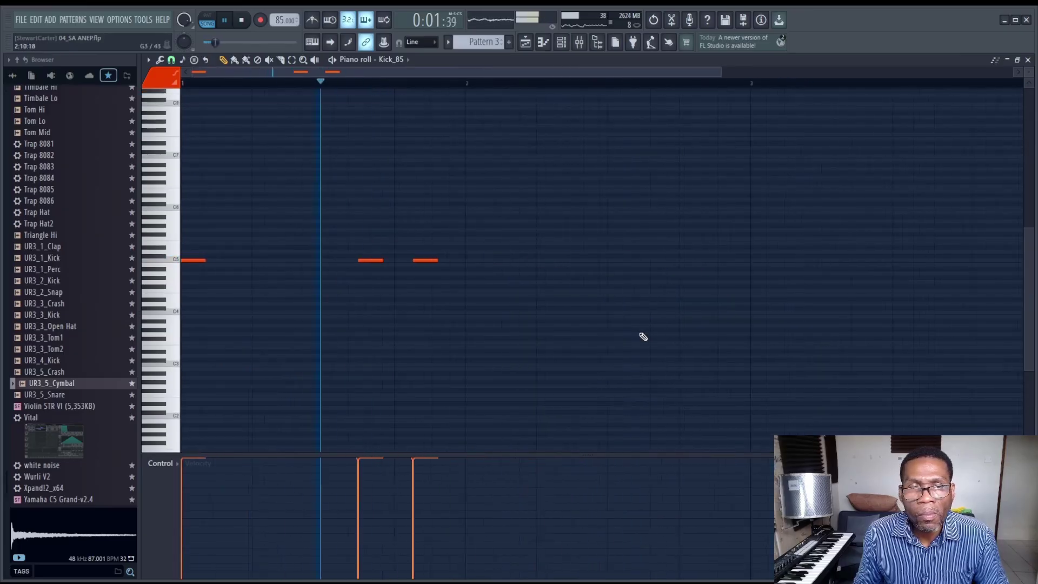
scroll(341, 297, "up", 3)
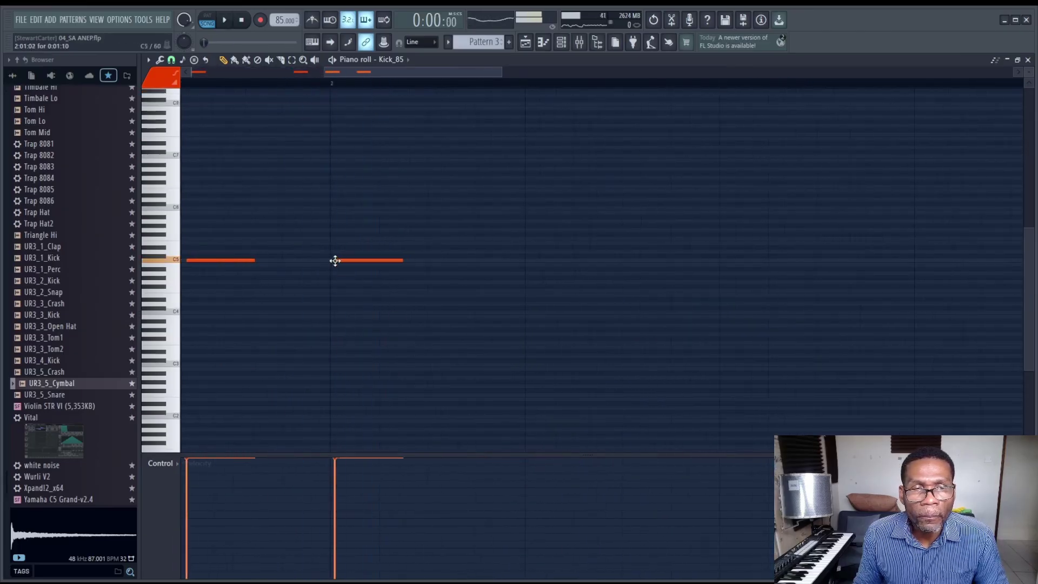
scroll(352, 290, "up", 3)
scroll(351, 291, "down", 1)
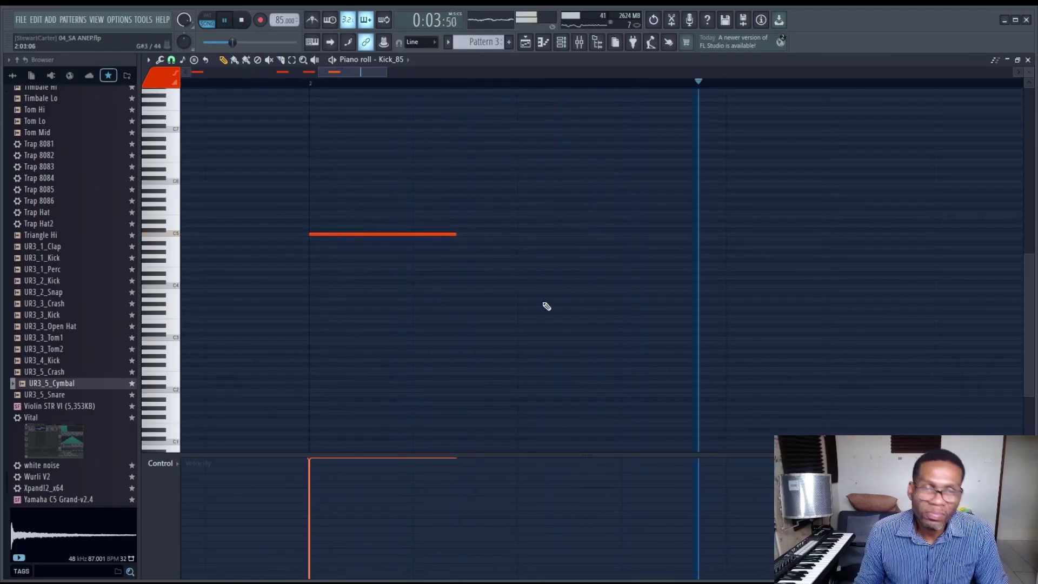
scroll(579, 309, "down", 3)
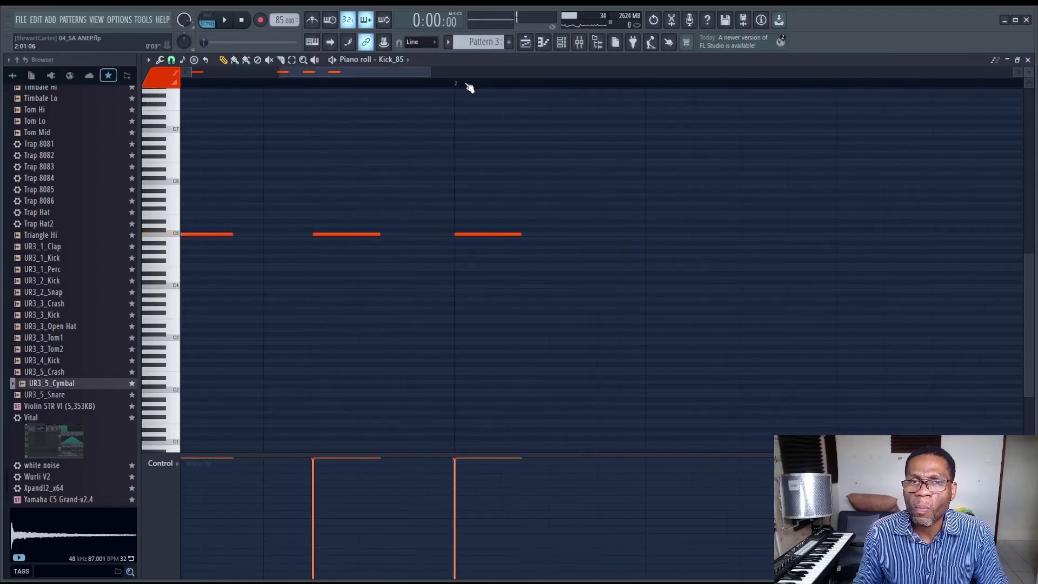
scroll(631, 258, "down", 2)
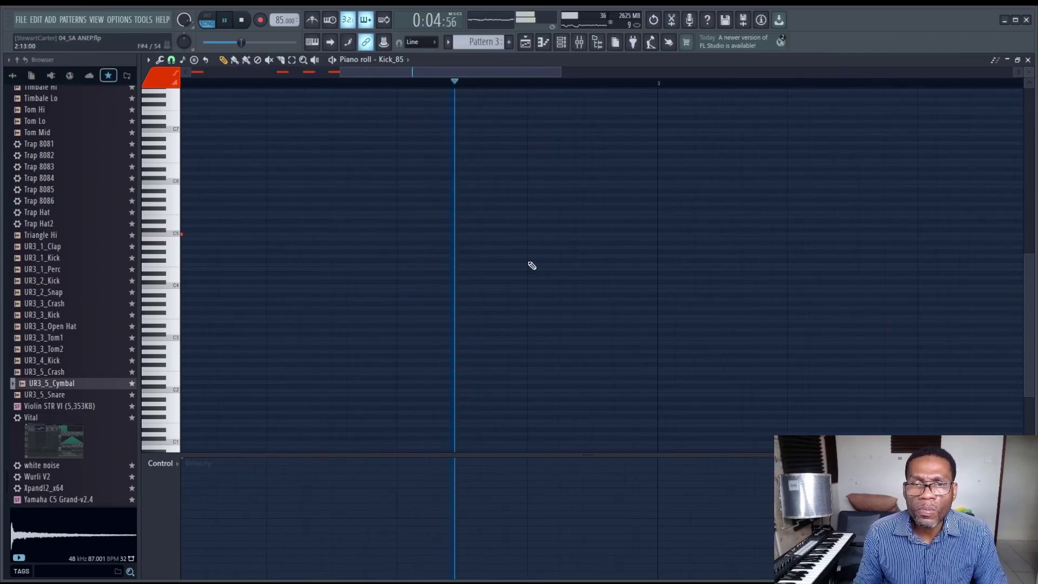
- Add a C5 Kick_85 note on step 11 of bar 2 in Pattern 3 and nudge its start slightly earlier
key("space")
scroll(498, 260, "up", 2)
key("space")
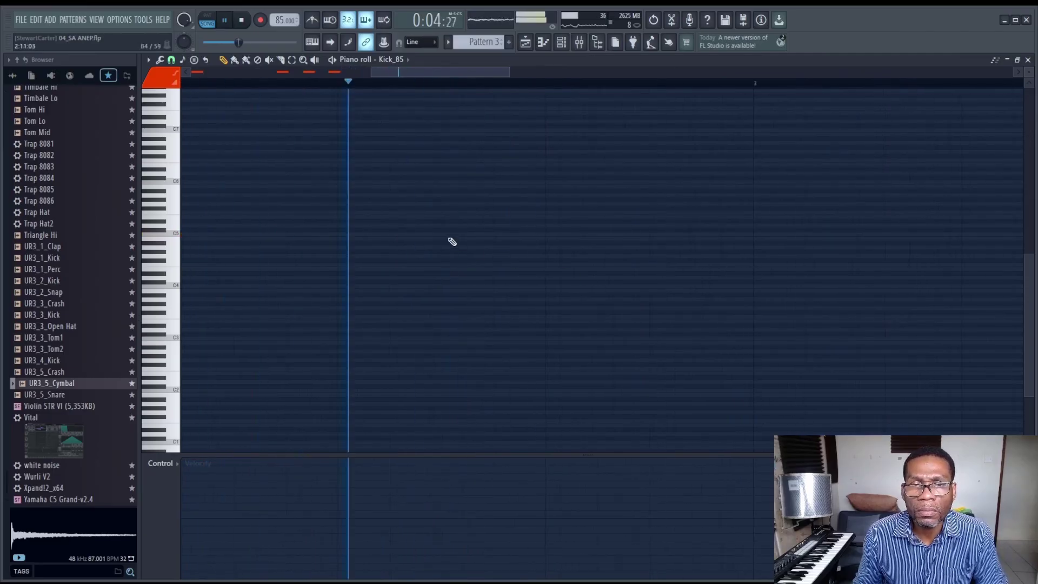
key("space")
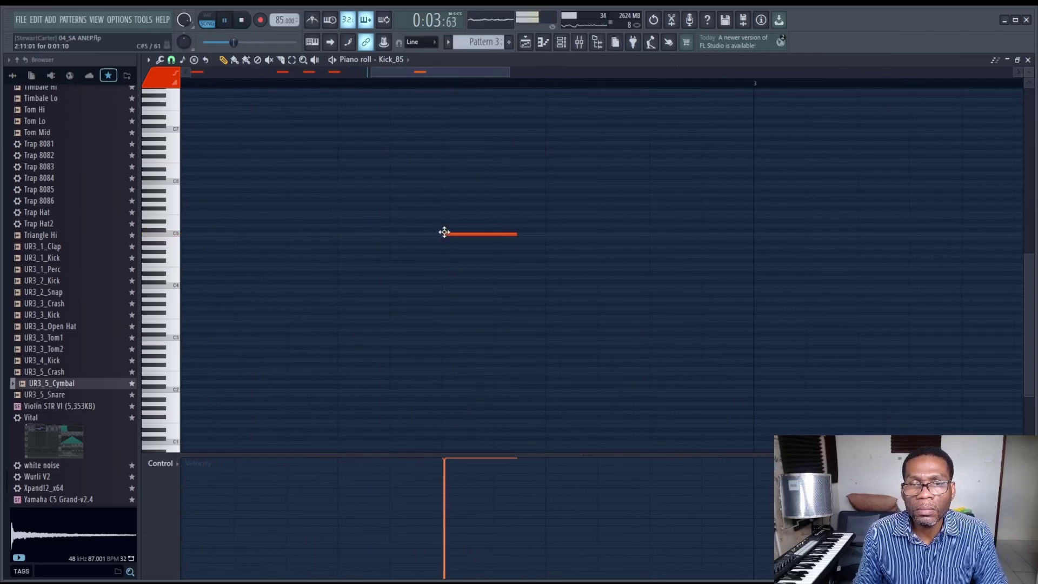
left_click_drag(444, 232, 441, 232)
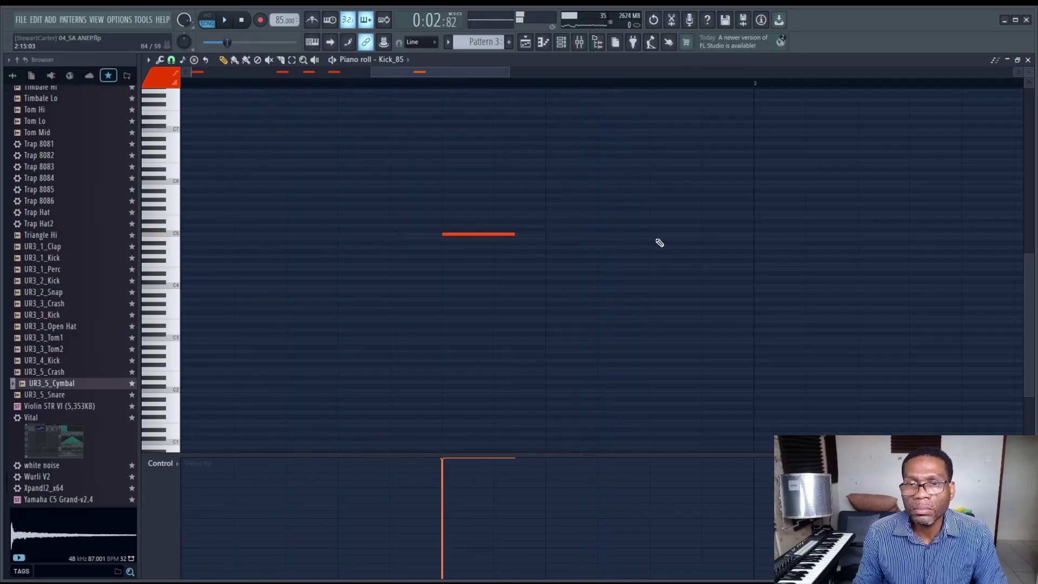
- Duplicate the five kick notes of bars 1 and 2 so the copy starts at bar 3, and play the pattern
scroll(621, 324, "down", 5)
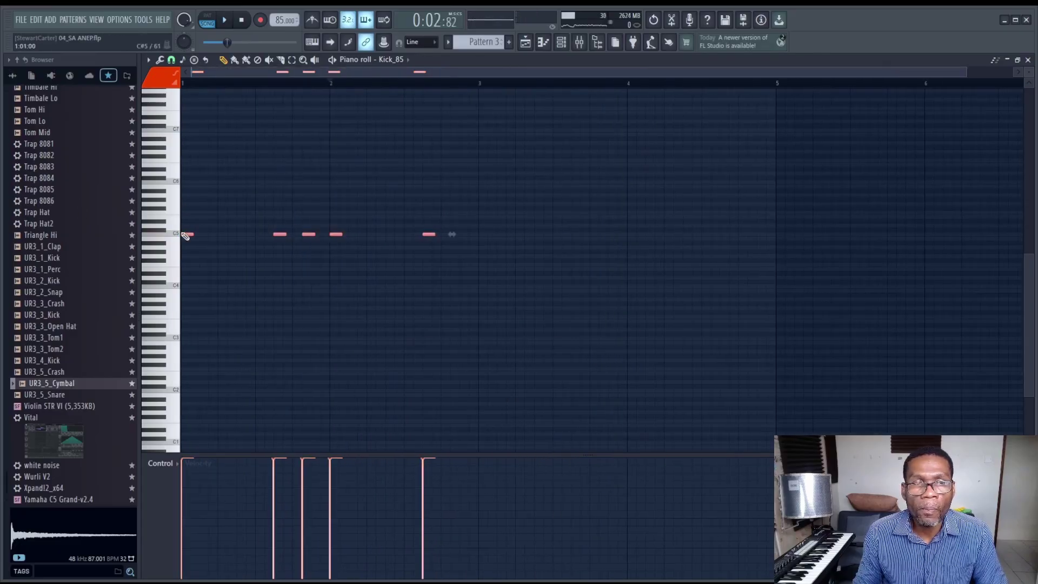
left_click_drag(187, 233, 485, 233)
key("space")
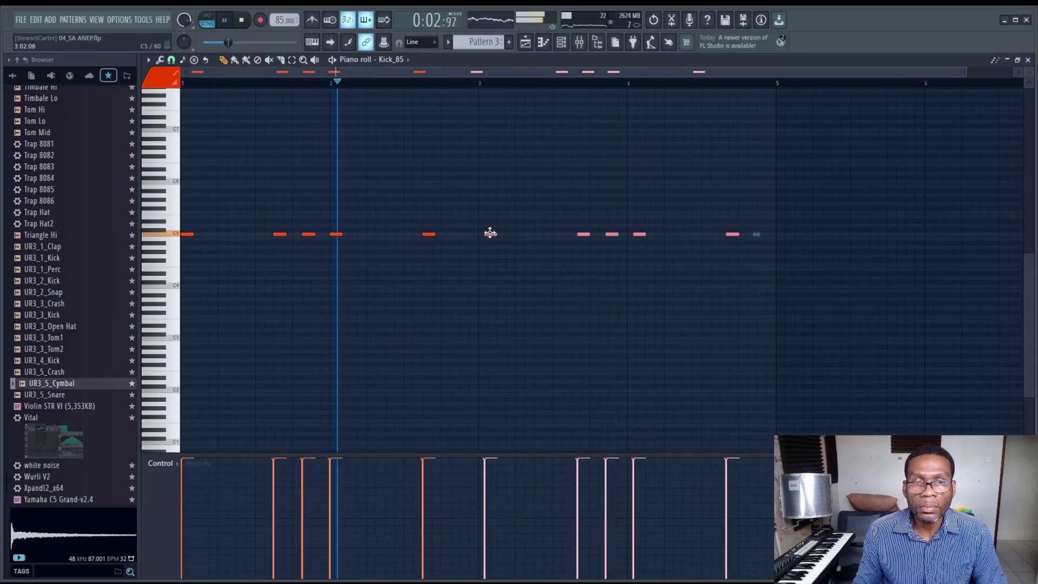
- Add a C5 kick note on step 4 of bar 3 and play the result
scroll(501, 248, "up", 5)
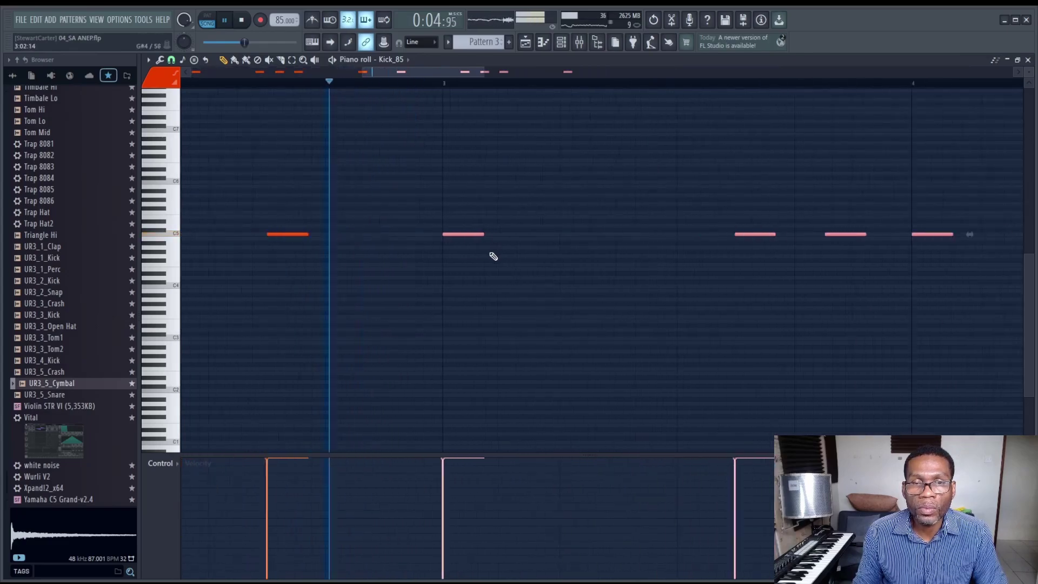
left_click(555, 234)
key("space")
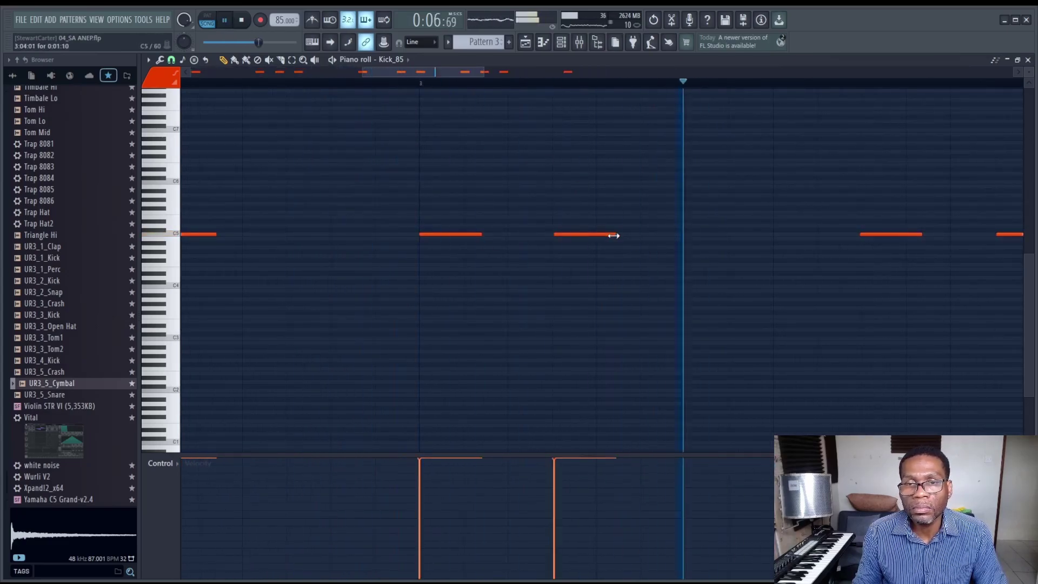
- Add a kick note on step 14 of bar 4, replacing the one misplaced above C5 with a C5 note
scroll(703, 262, "down", 3)
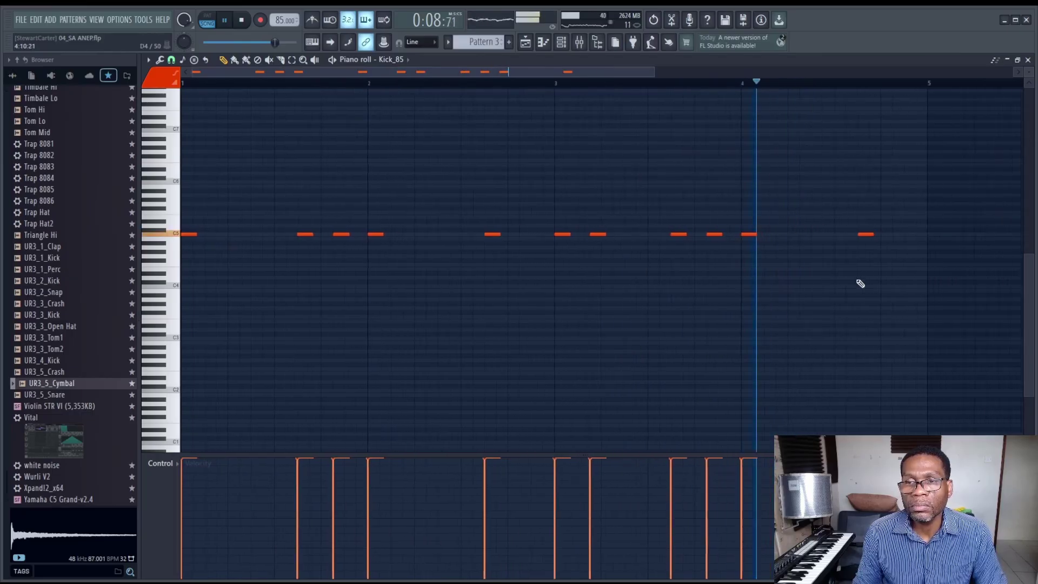
scroll(858, 284, "up", 2)
scroll(919, 271, "down", 1)
scroll(941, 258, "up", 2)
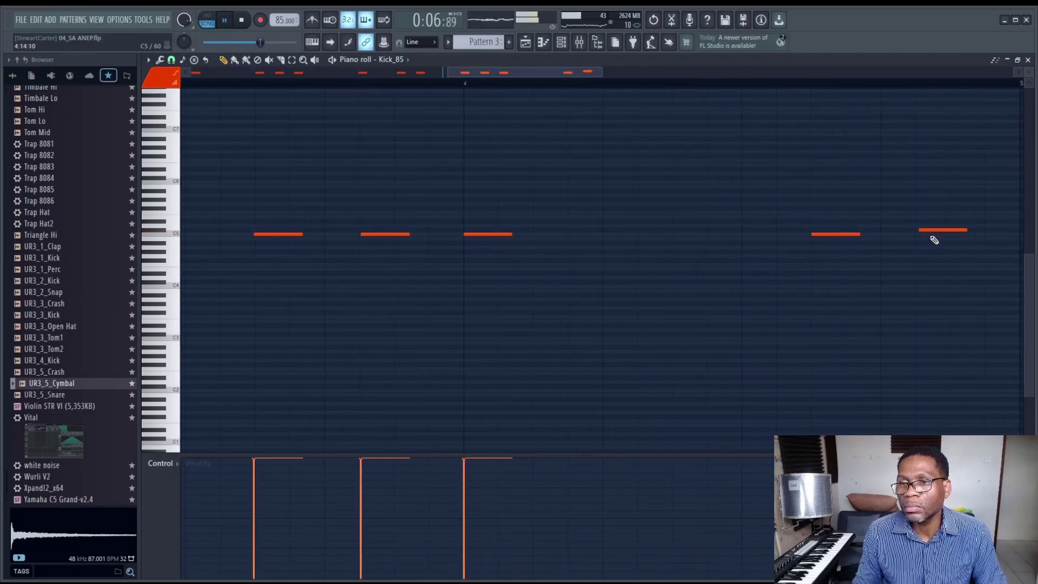
right_click(934, 231)
left_click(919, 234)
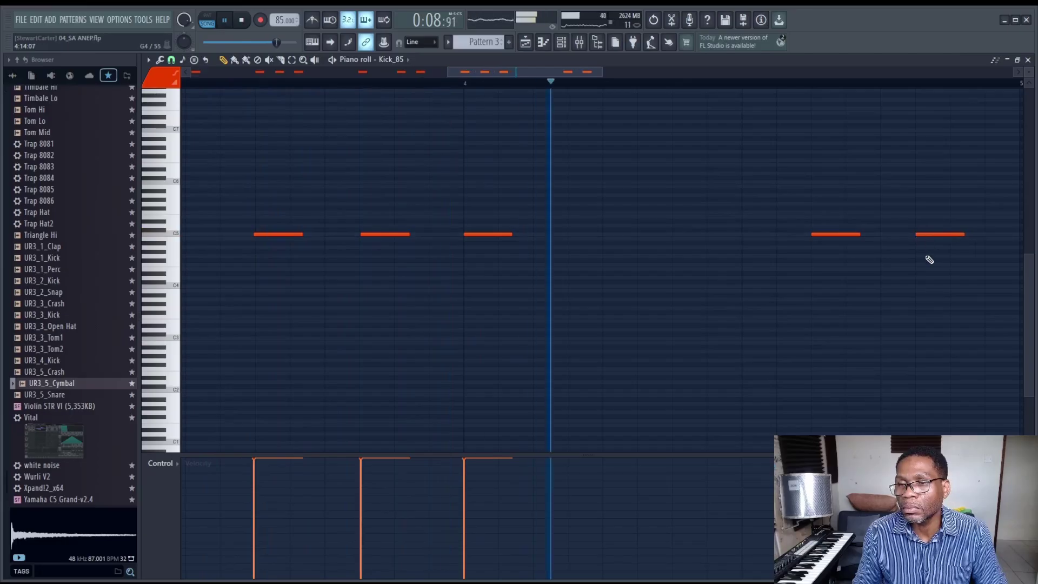
- Add a short C5 kick note on step 10 of bar 4, just before the step 11 note, and close the piano roll
scroll(930, 259, "up", 2)
left_click(649, 234)
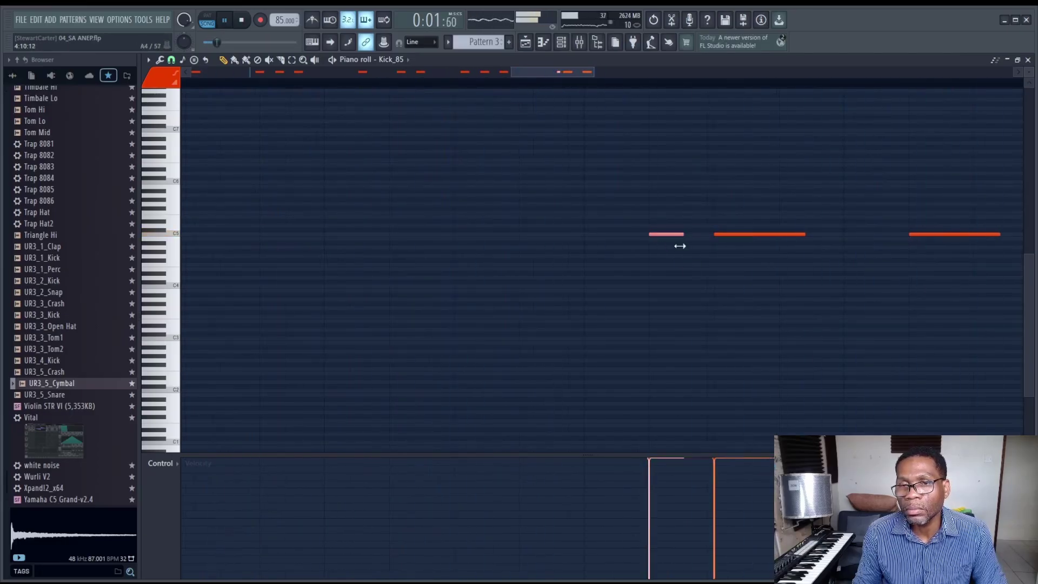
scroll(661, 248, "up", 2)
scroll(656, 297, "down", 5)
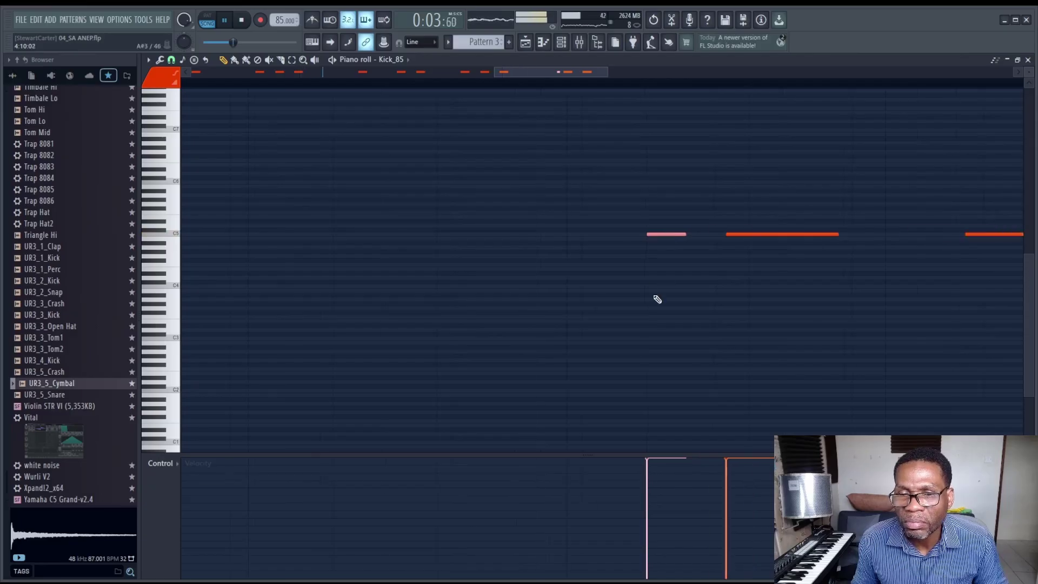
left_click(1029, 60)
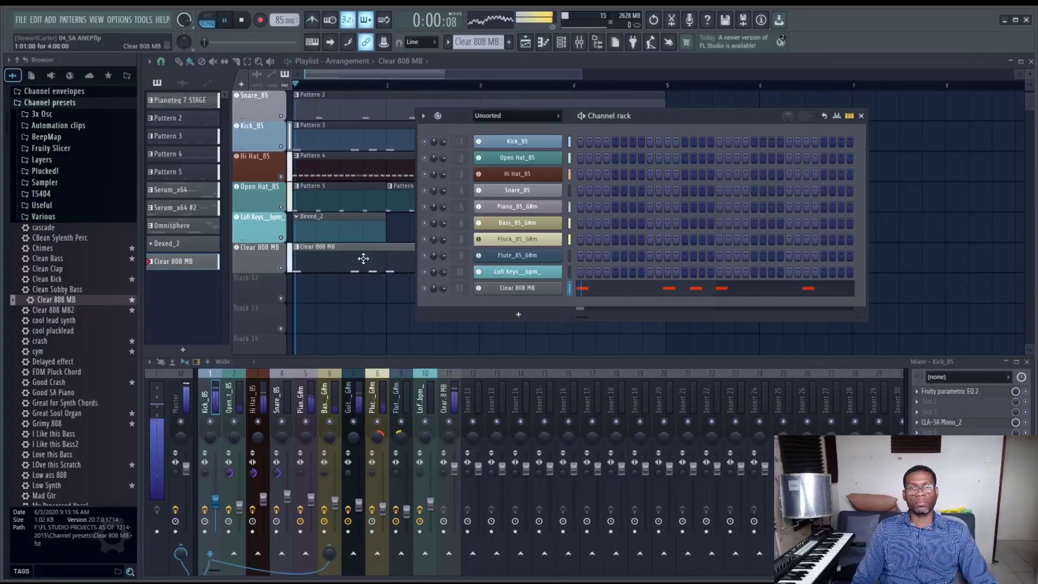
- Open the Clear 808 MB pattern in the piano roll, select all its notes and lower them by octaves to C2
key("F6")
double_click(331, 261)
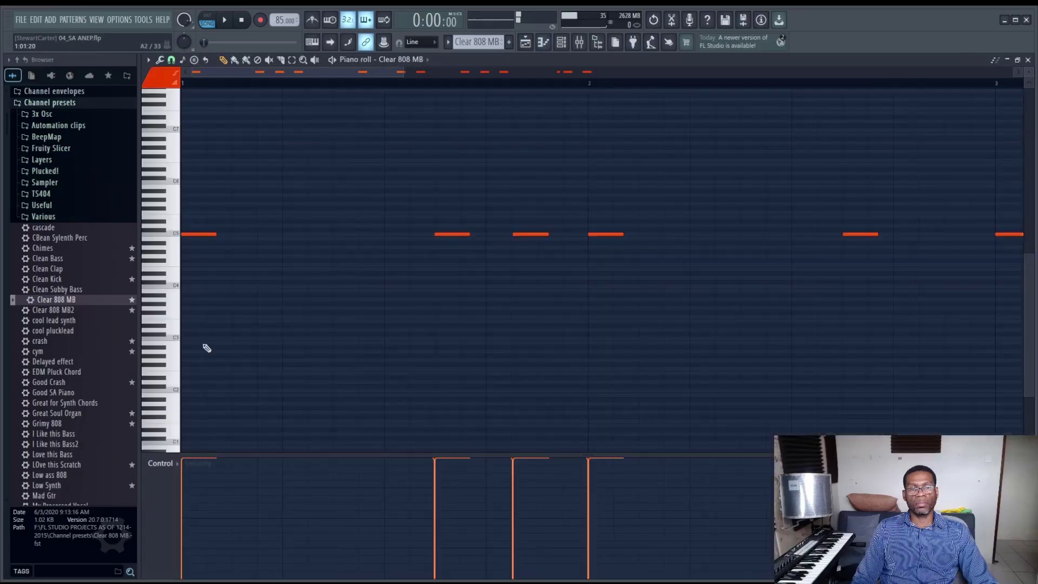
scroll(363, 325, "down", 5)
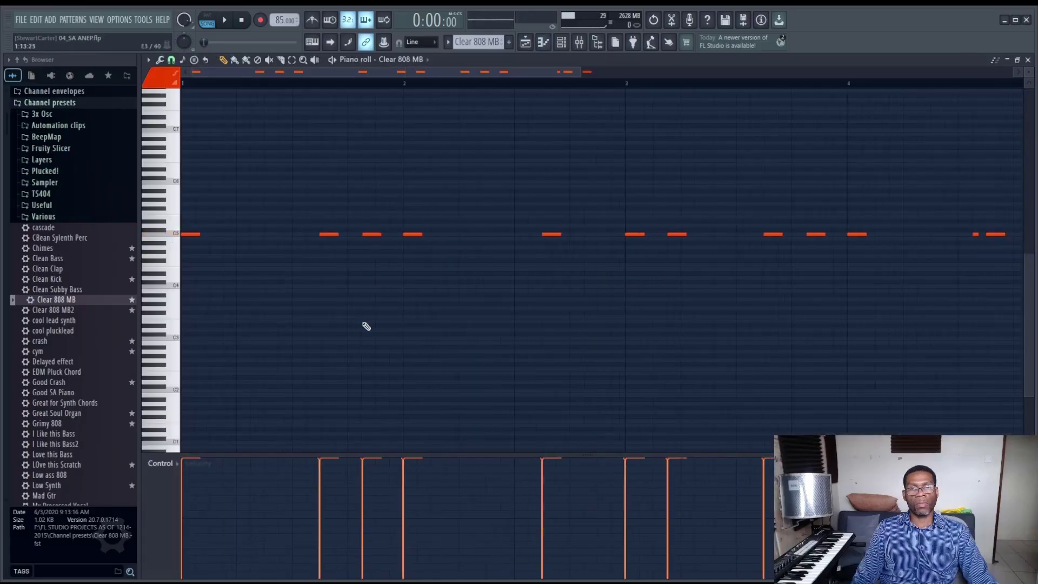
left_click_drag(776, 318, 80, 169)
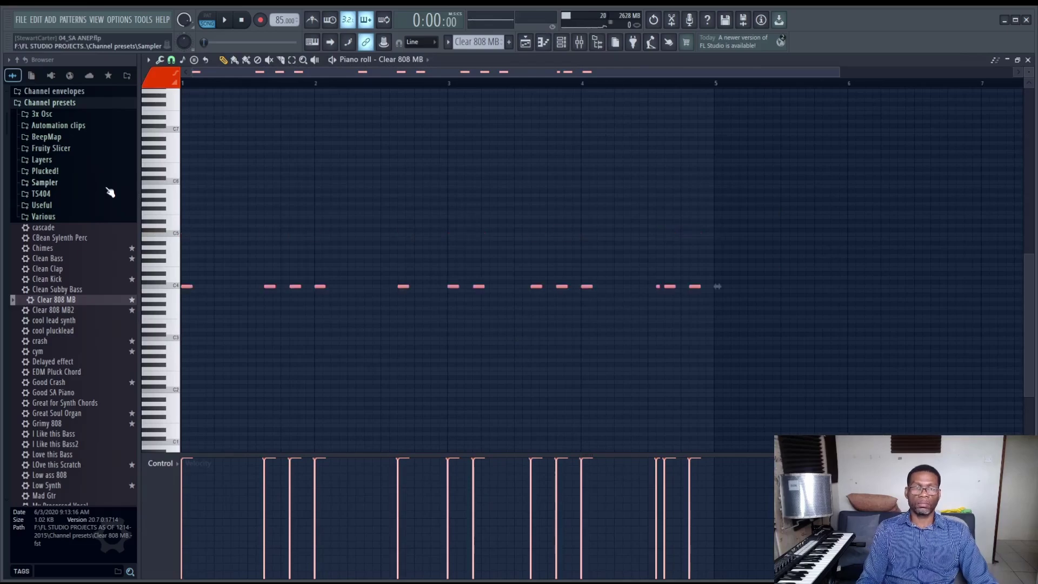
key("space")
key("ctrl+Down")
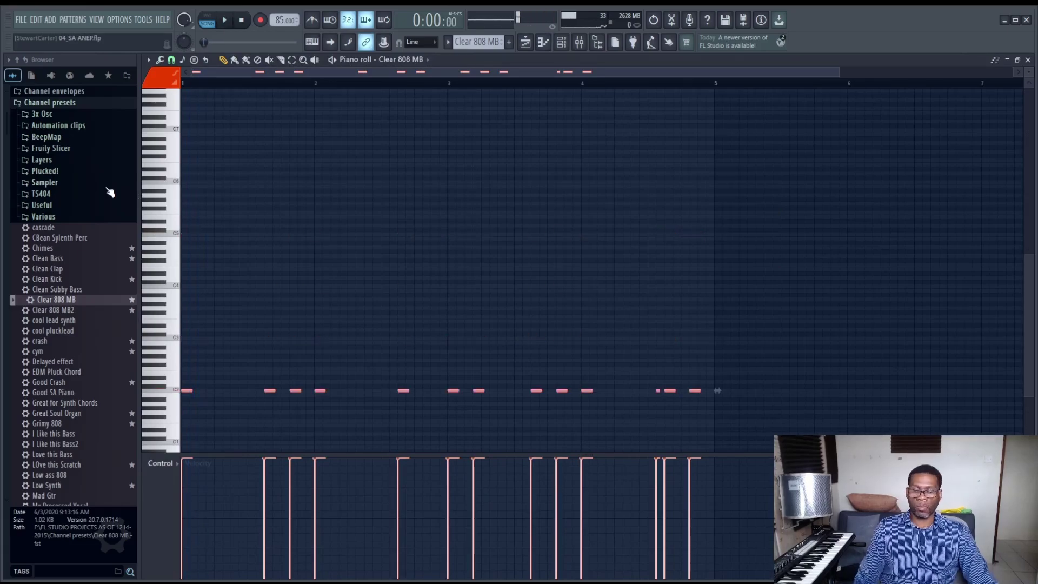
- Transpose the selected 808 notes down four semitones to G#1
key("shift+Down")
key("shift+Down")
key("shift+Down")
key("shift+Down")
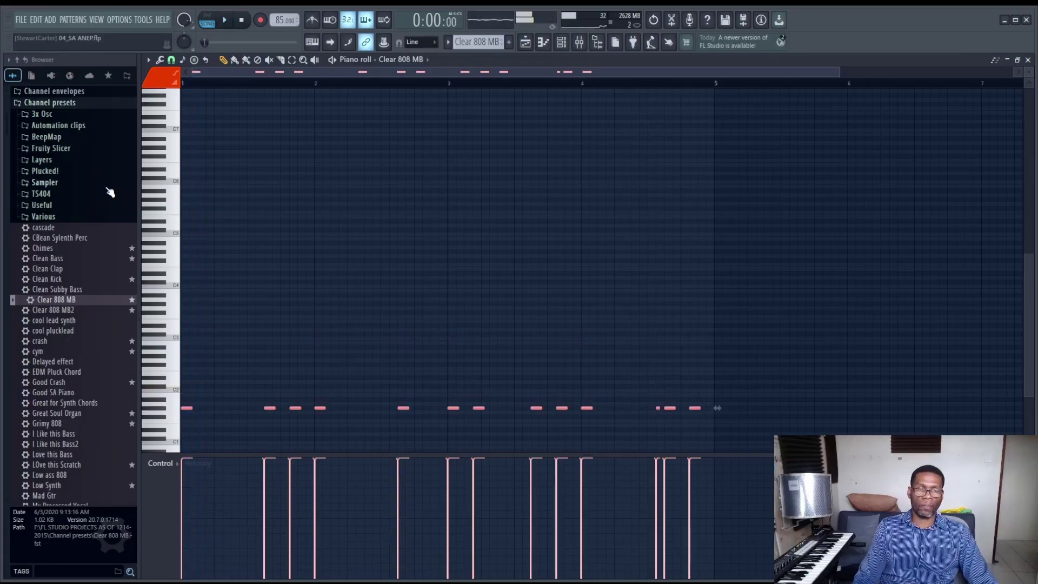
- Lengthen all the G#1 808 notes so each one reaches the next through the end of bar 4, and play them
left_click_drag(737, 428, 4, 297)
left_click(229, 338)
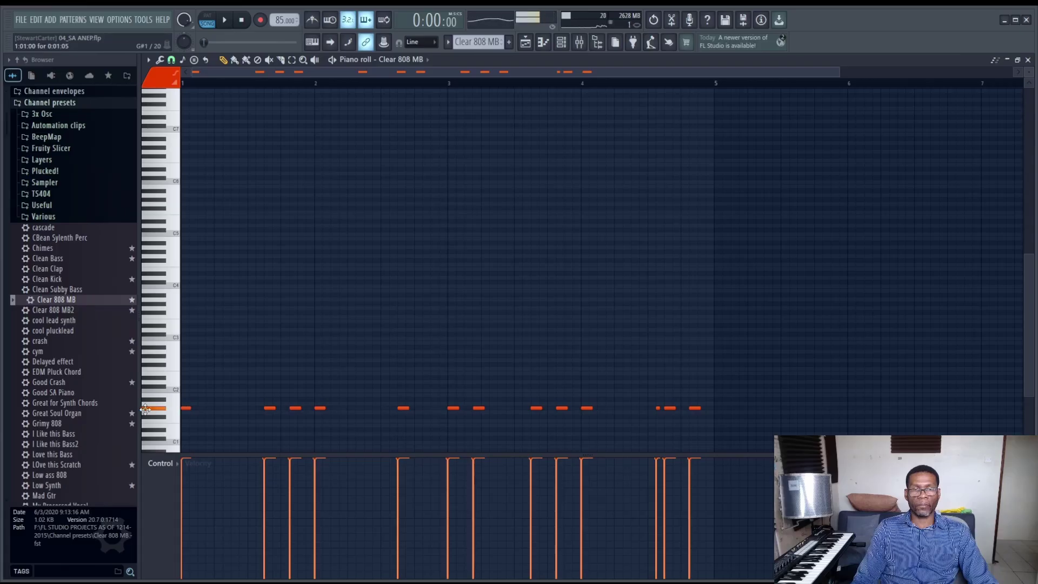
left_click_drag(742, 446, 180, 310)
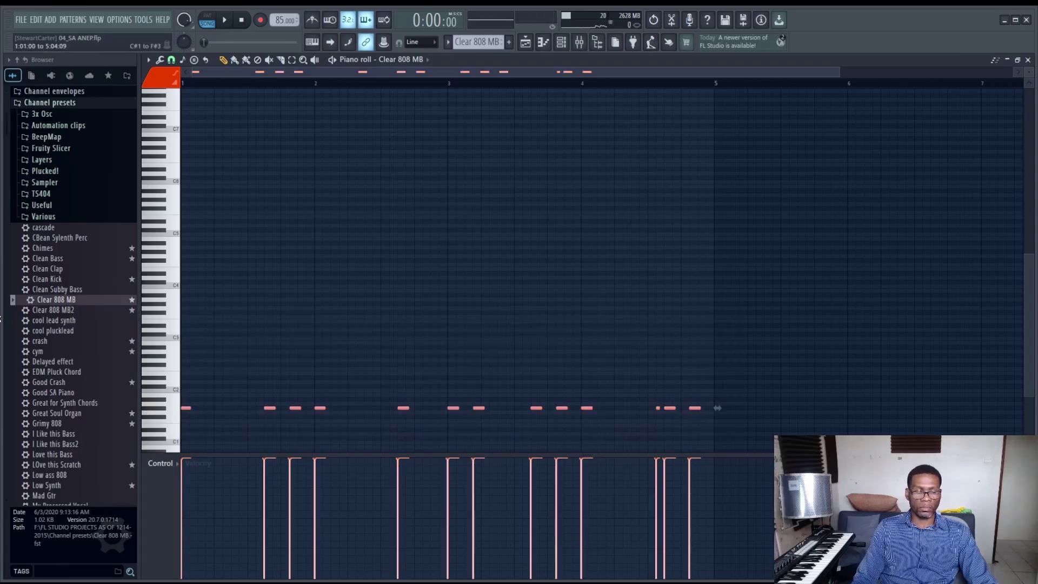
mouse_move(718, 408)
left_mouse_down()
mouse_move(705, 408)
mouse_move(727, 408)
left_mouse_up()
key("space")
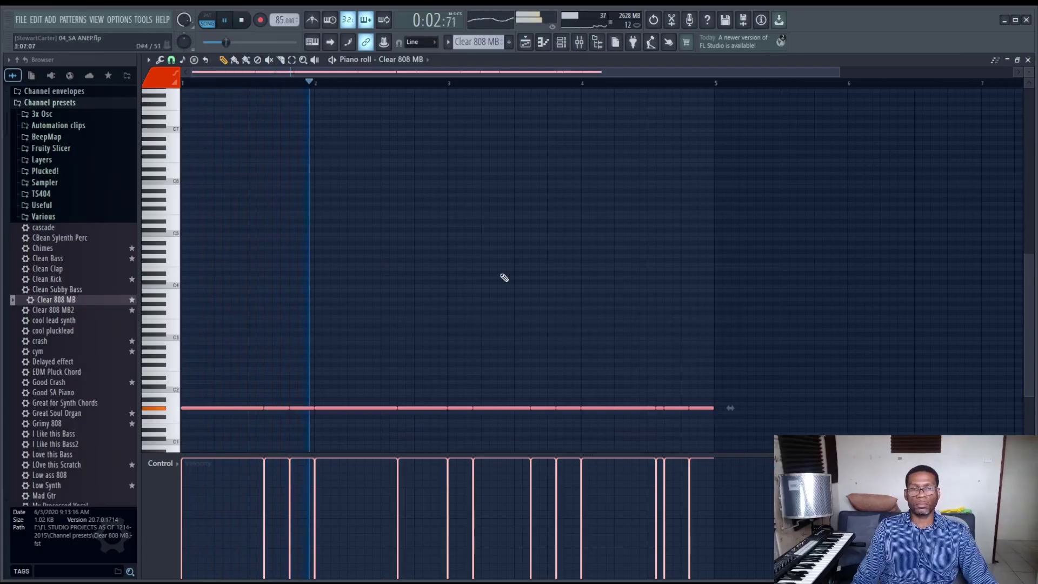
key("space")
- Raise all the 808 notes by one octave to G#2 and play them
left_click_drag(762, 412, 1, 295)
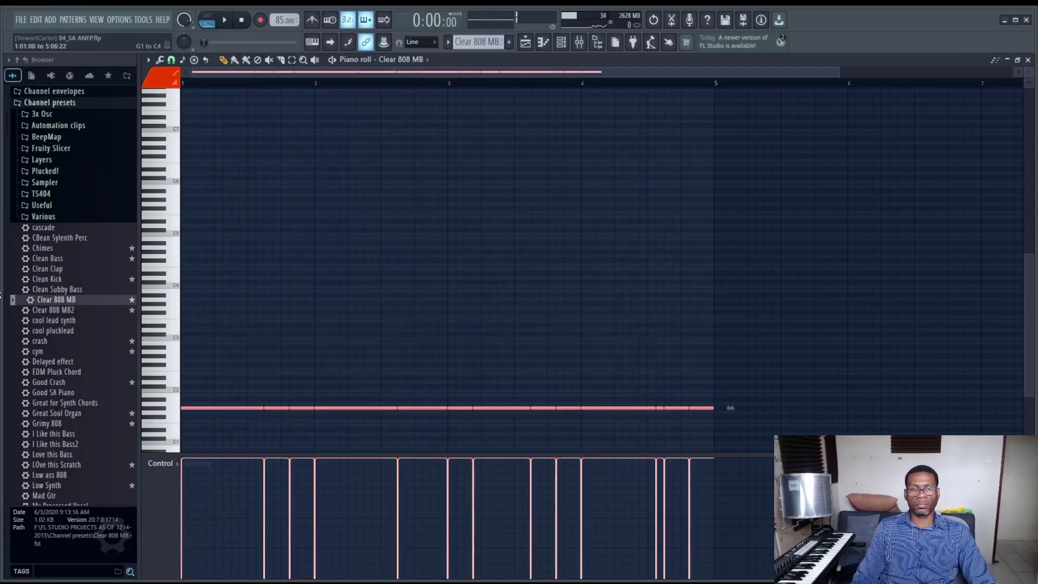
key("ctrl+Up")
key("space")
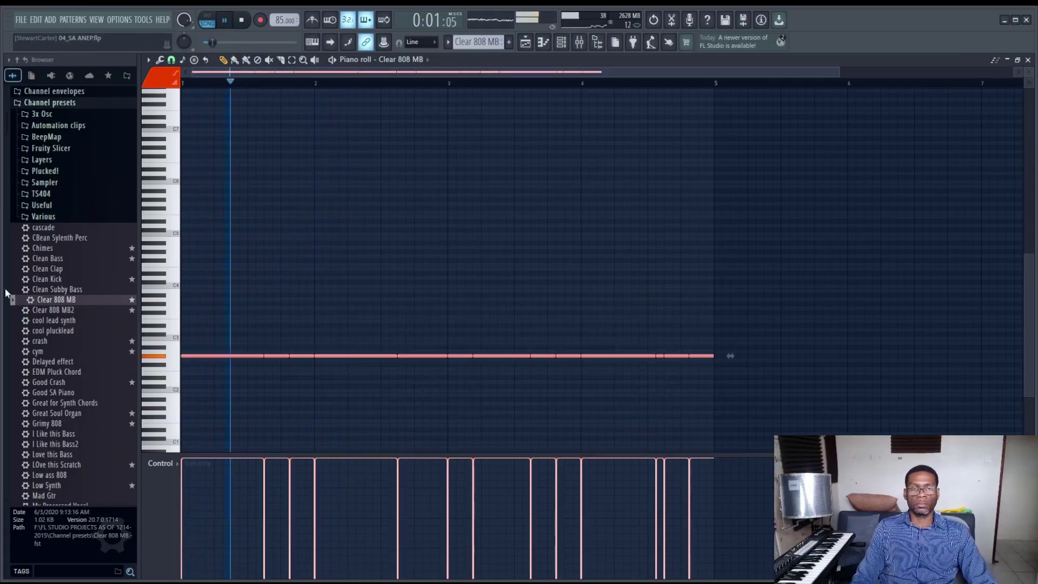
- Lower the bar 2 notes to C#2 and the first two notes of bar 4 to D#2, and play the 808 line
key("space")
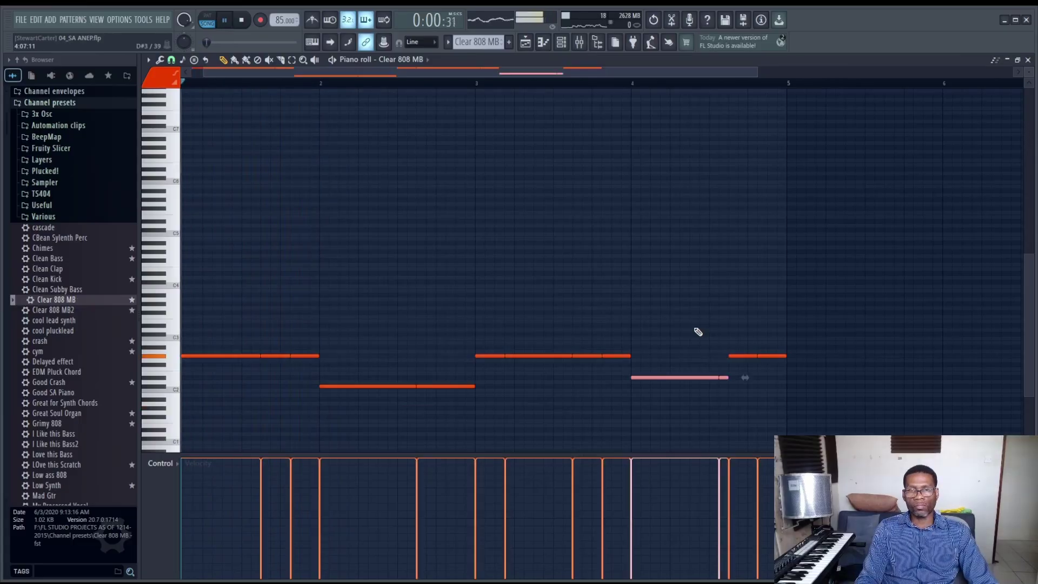
key("space")
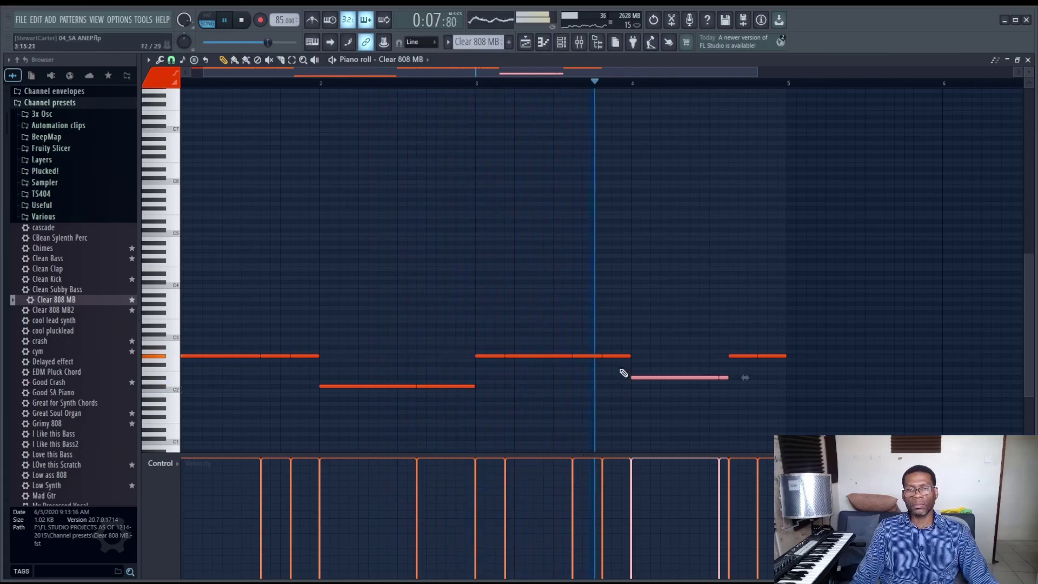
key("space")
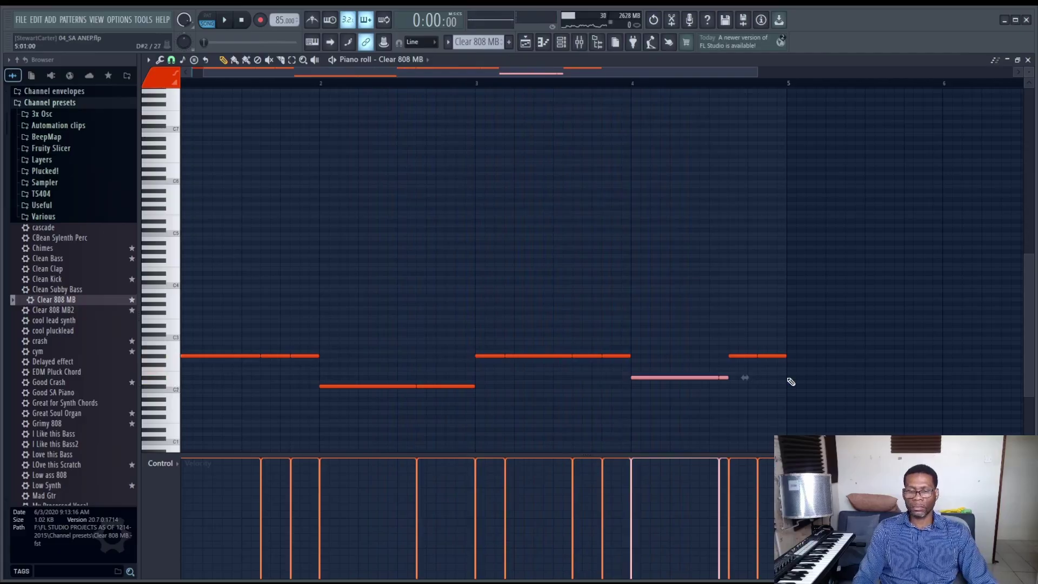
- Raise the first two notes of bar 4 to E2 and lower the last two notes of the pattern by two semitones
key("shift+Up")
key("space")
left_click_drag(718, 324, 789, 364)
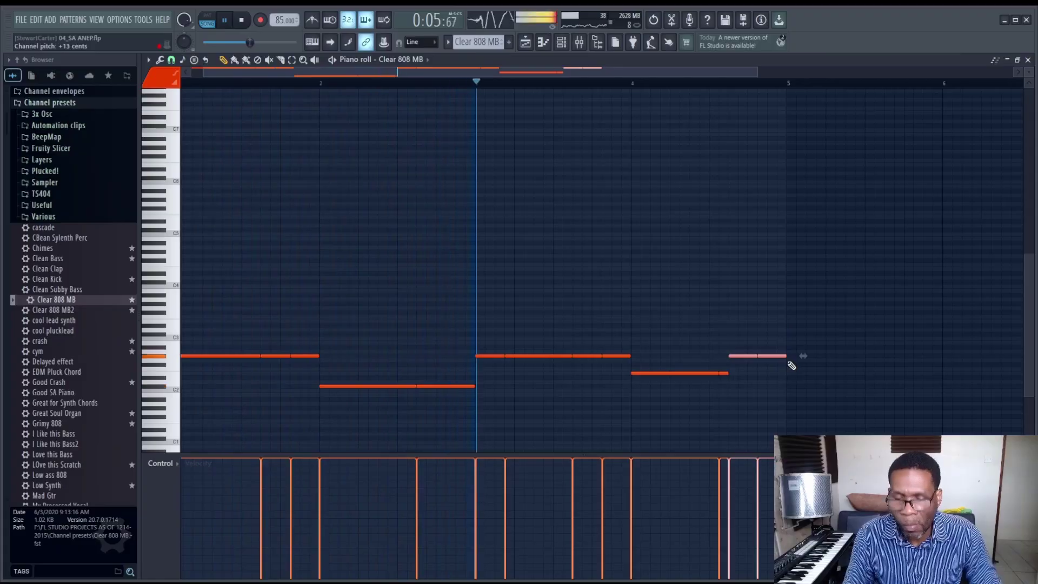
key("shift+Down")
key("shift+Down")
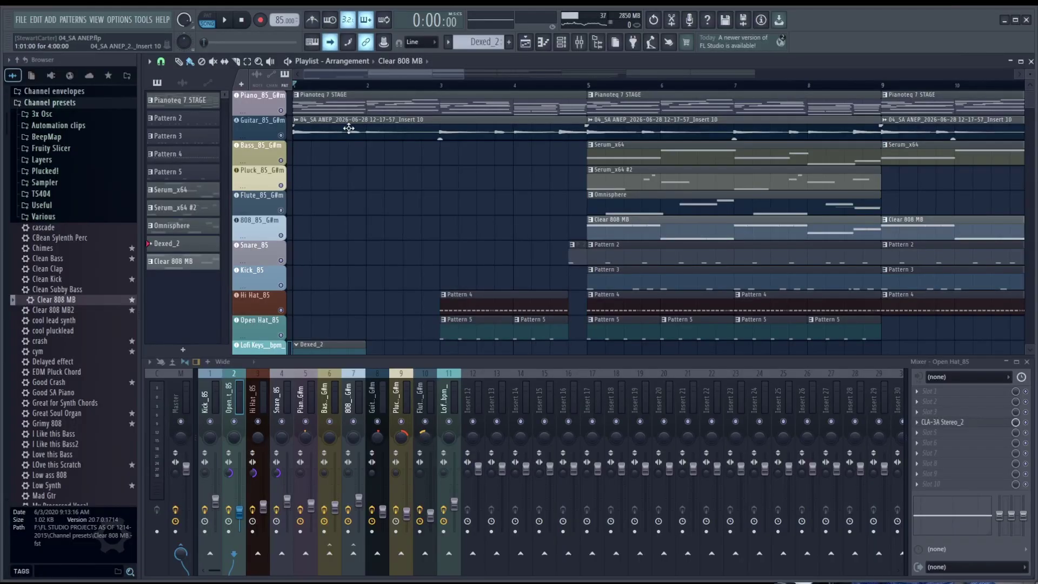
- Play the full song arrangement from the start and review all its tracks in the playlist
key("space")
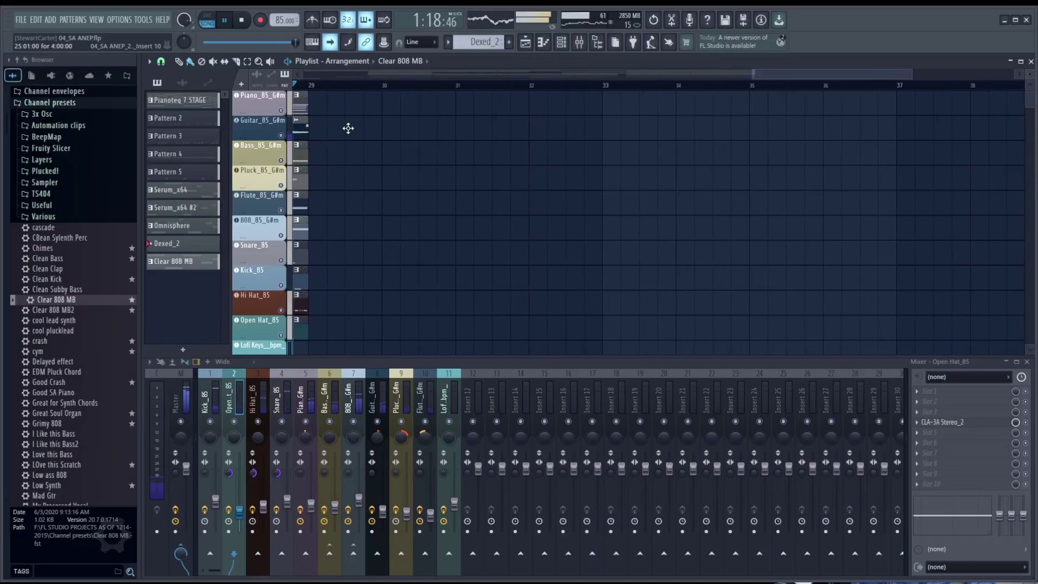
key("space")
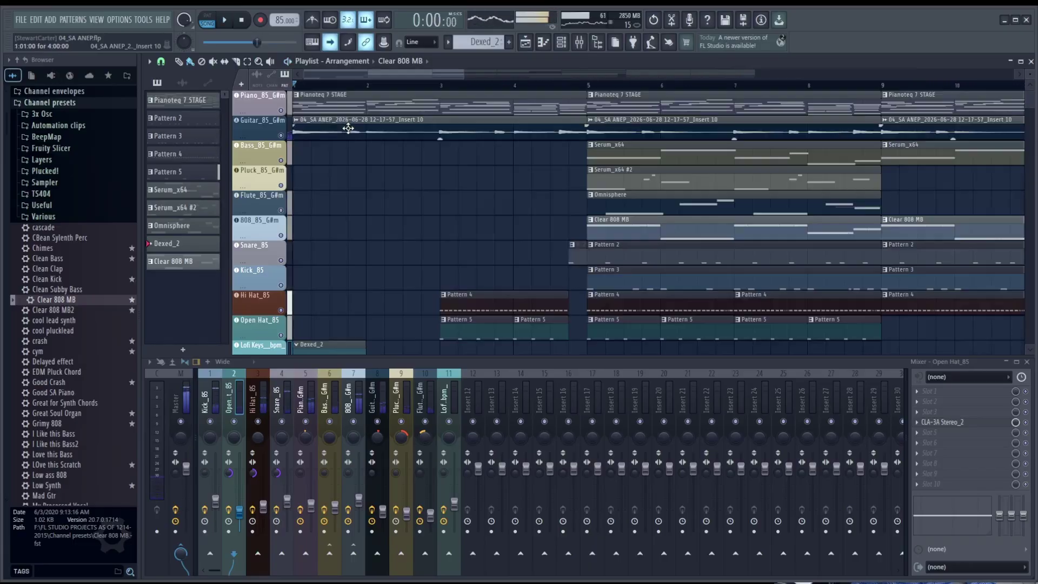
scroll(365, 179, "down", 5)
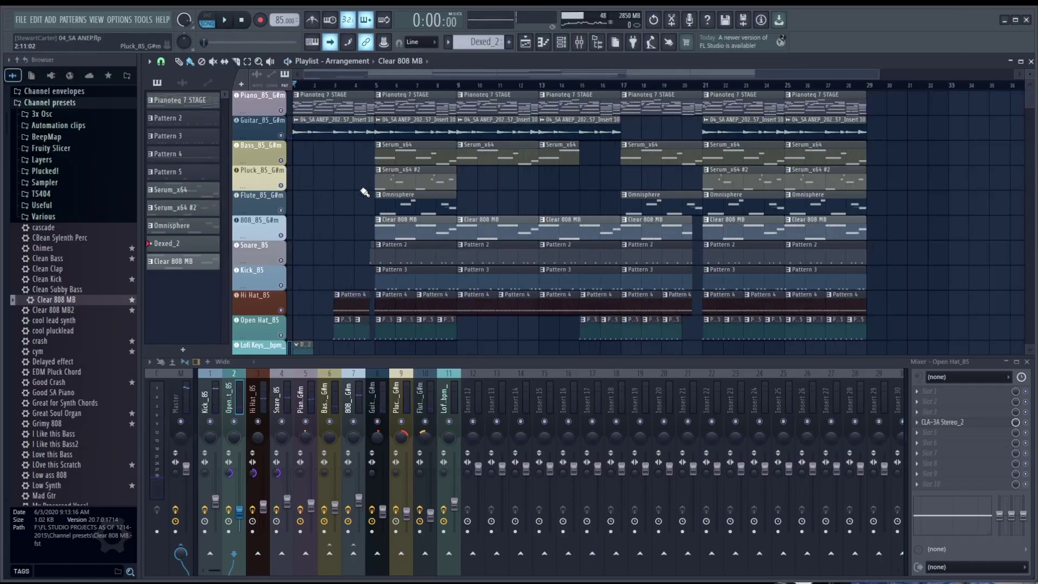